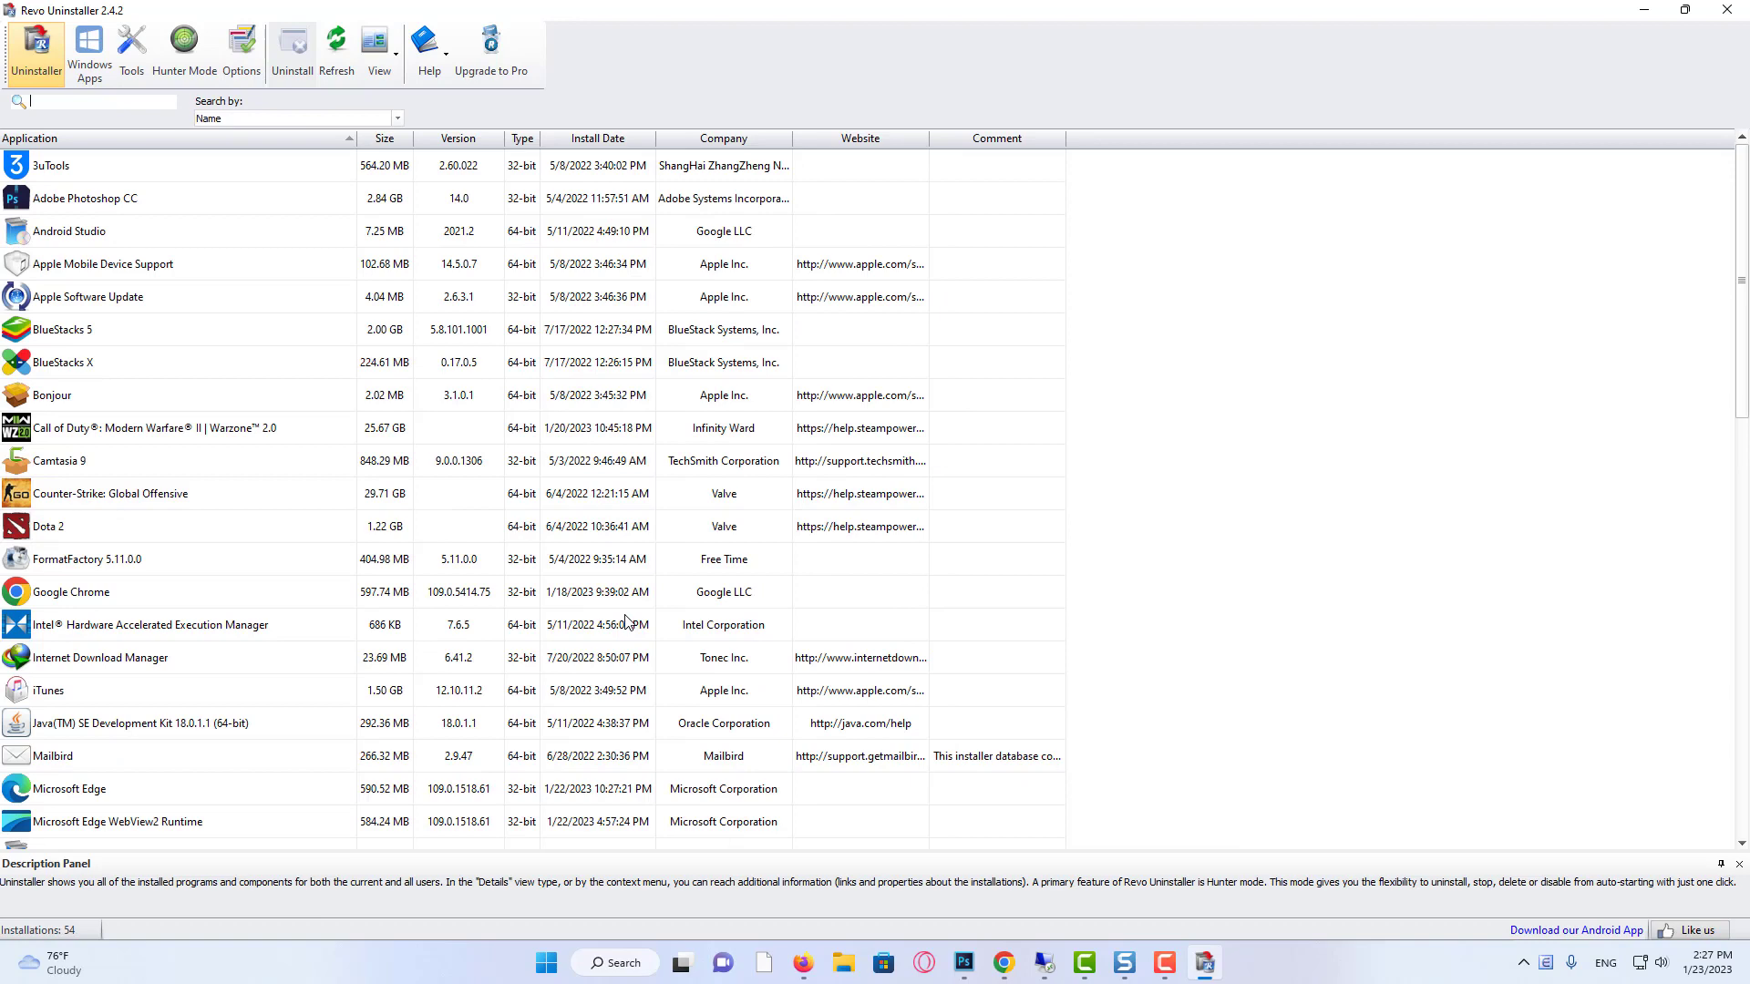
scroll(667, 489, down, 2)
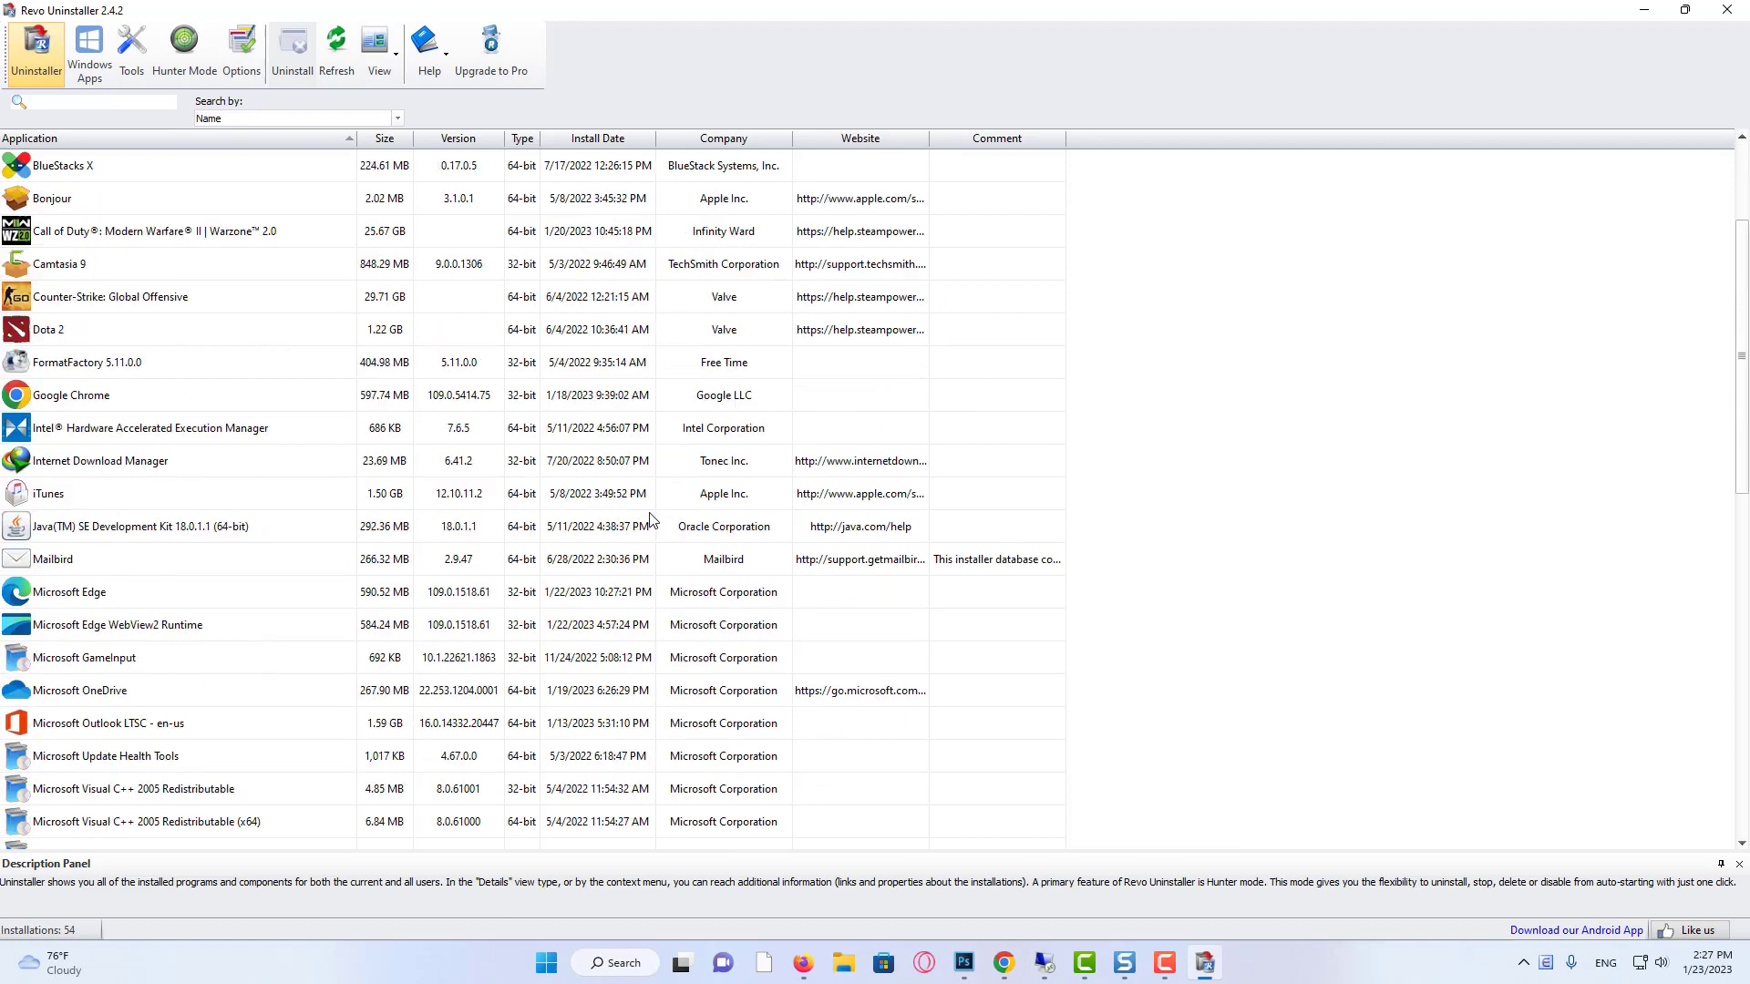
- Select Microsoft Edge in the installed programs list and choose Uninstall from its context menu
click(150, 591)
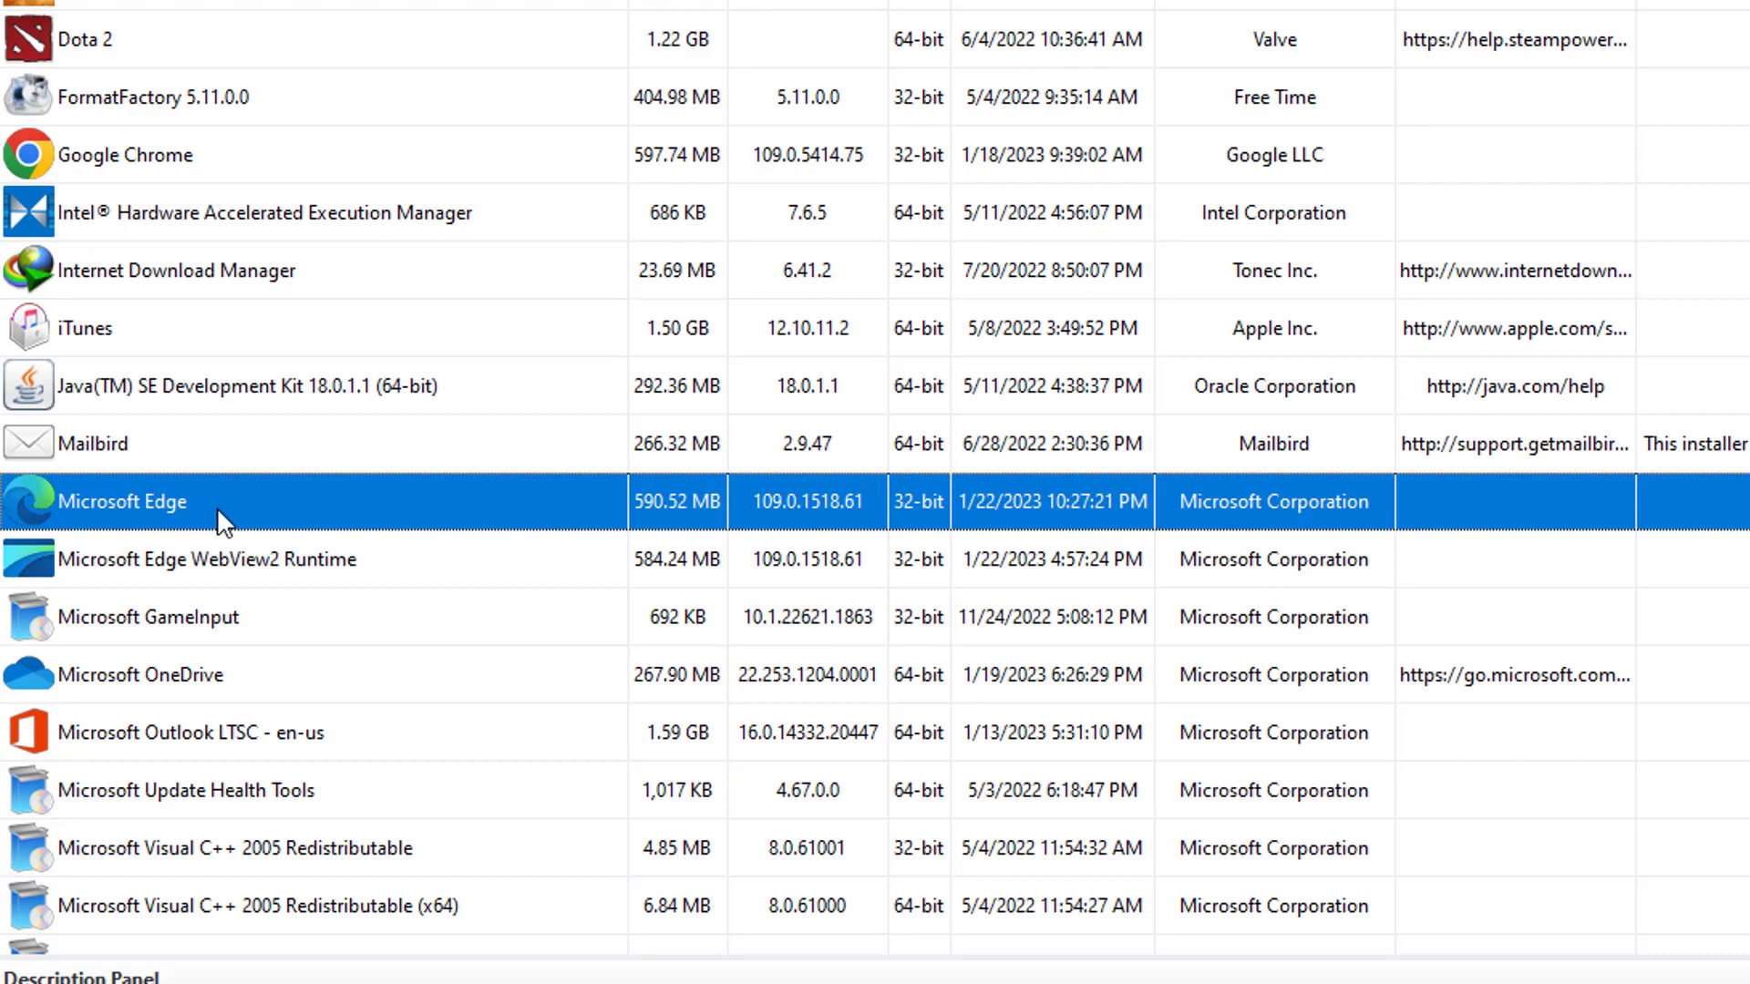
right_click(223, 517)
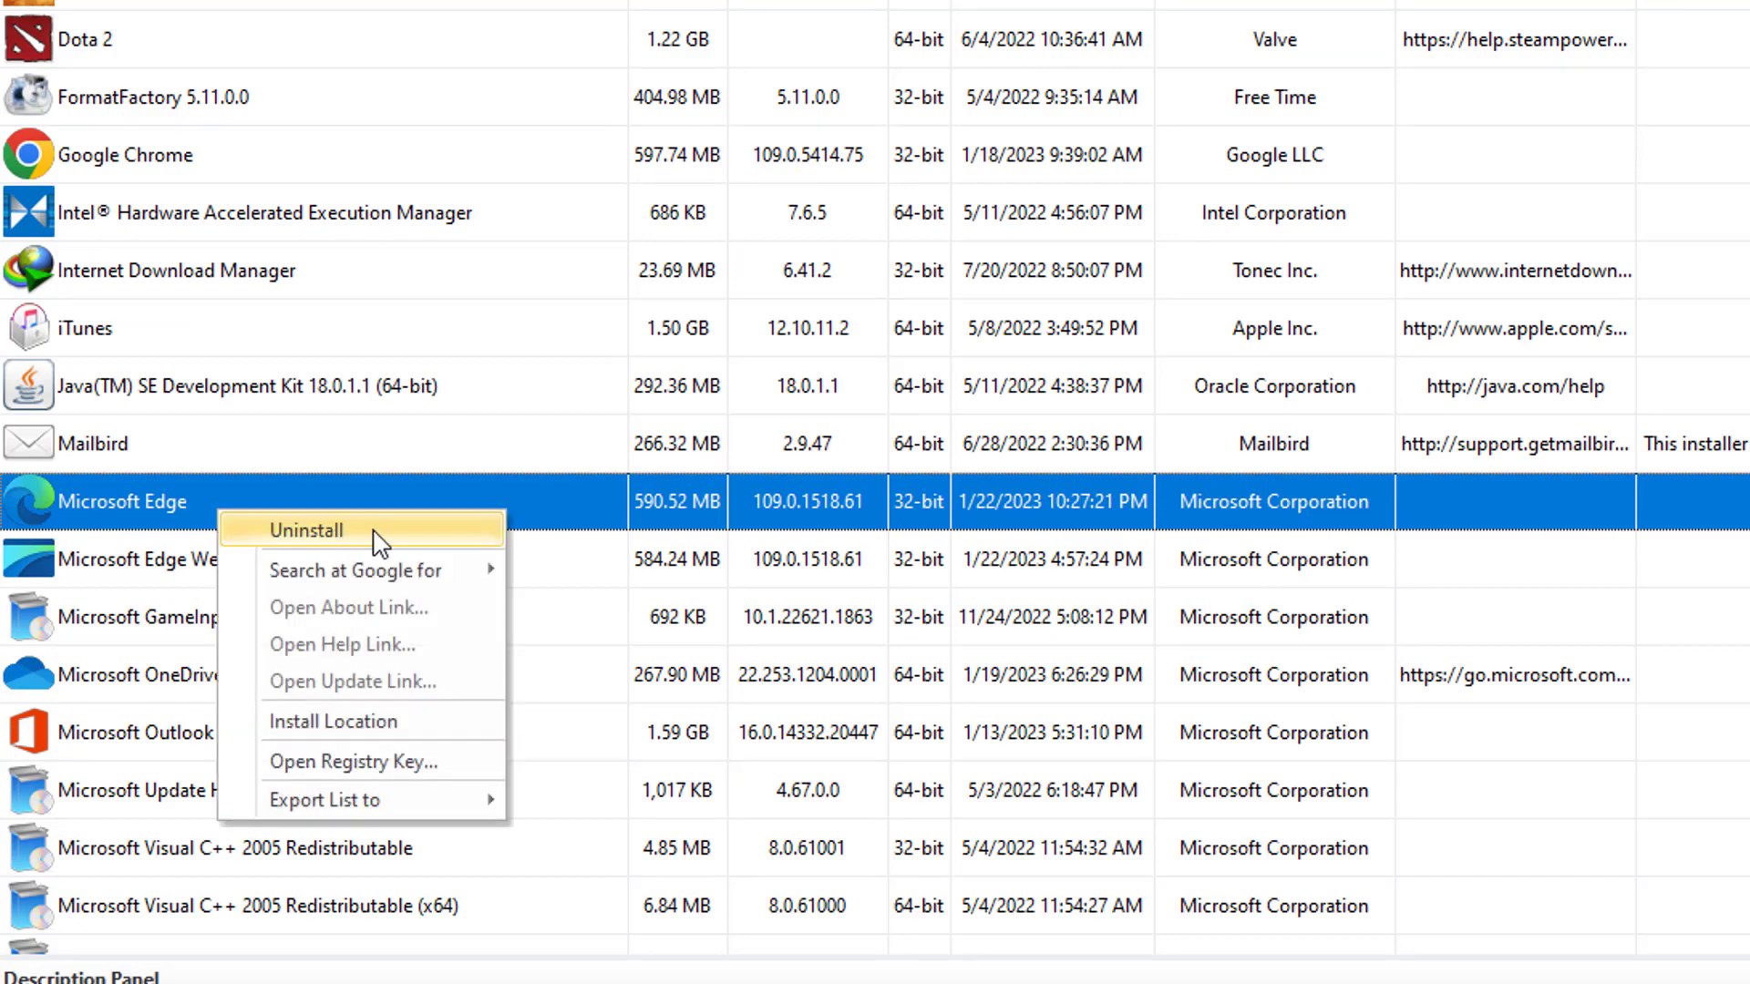
click(306, 531)
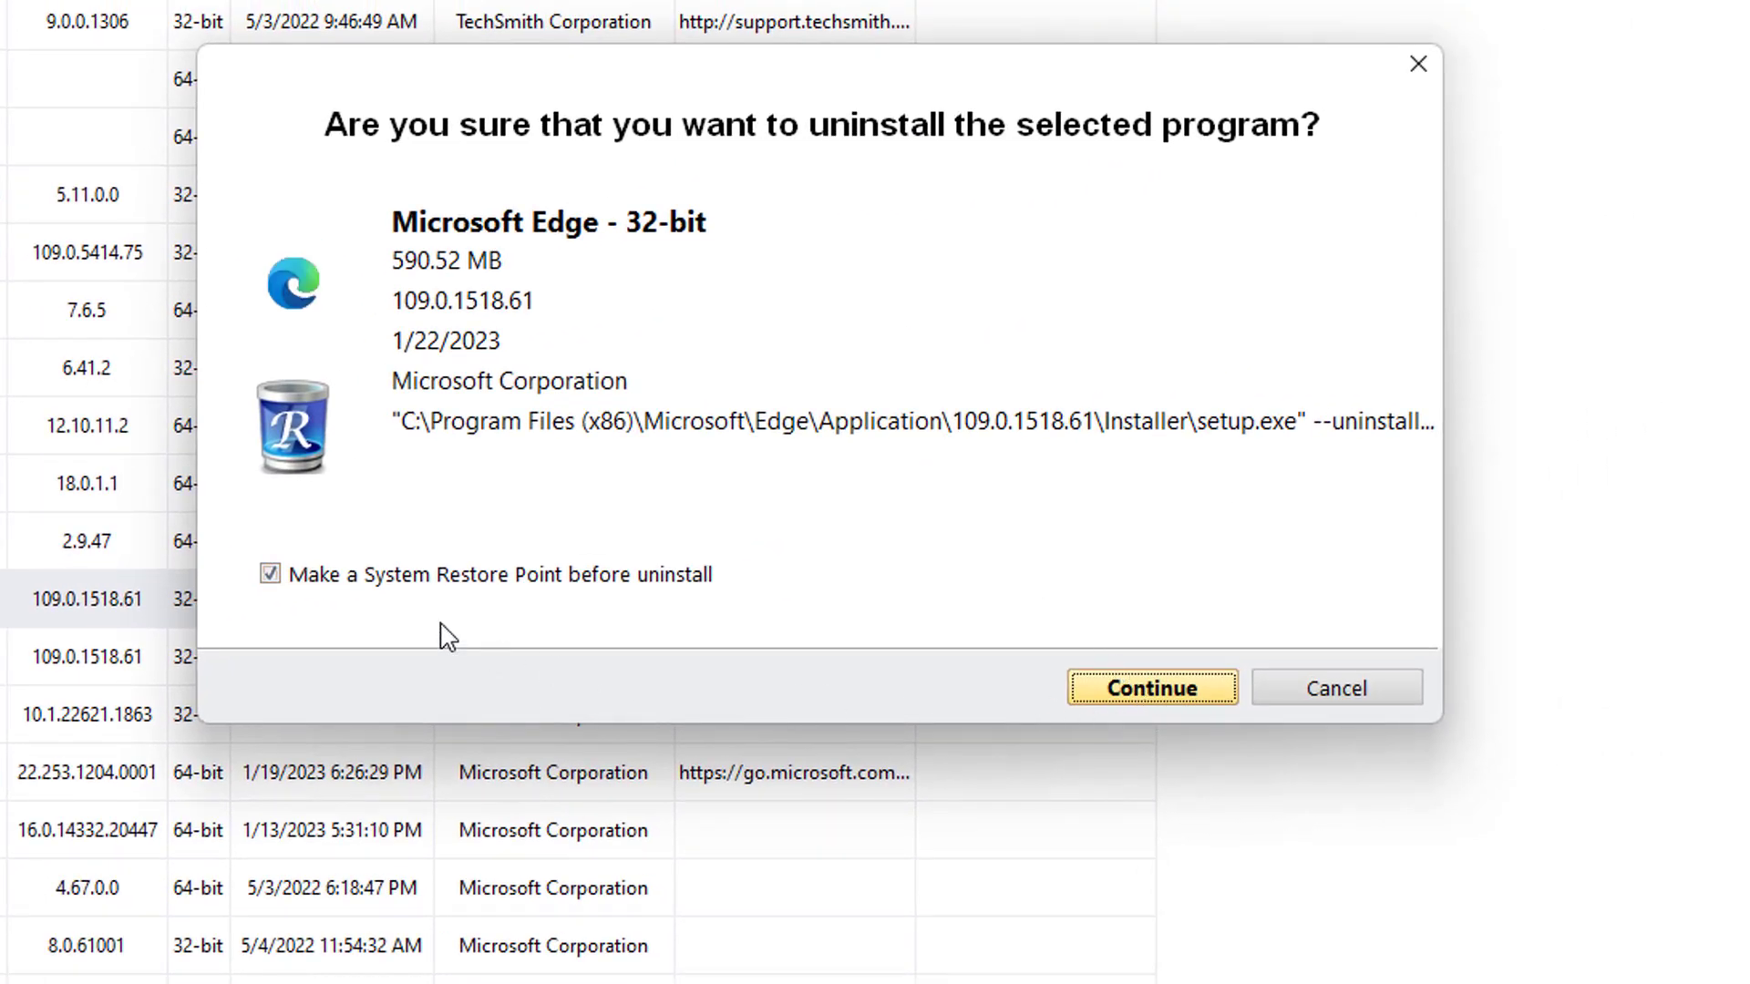
- Uninstall Microsoft Edge with no system restore point, also clearing its browsing data
click(309, 586)
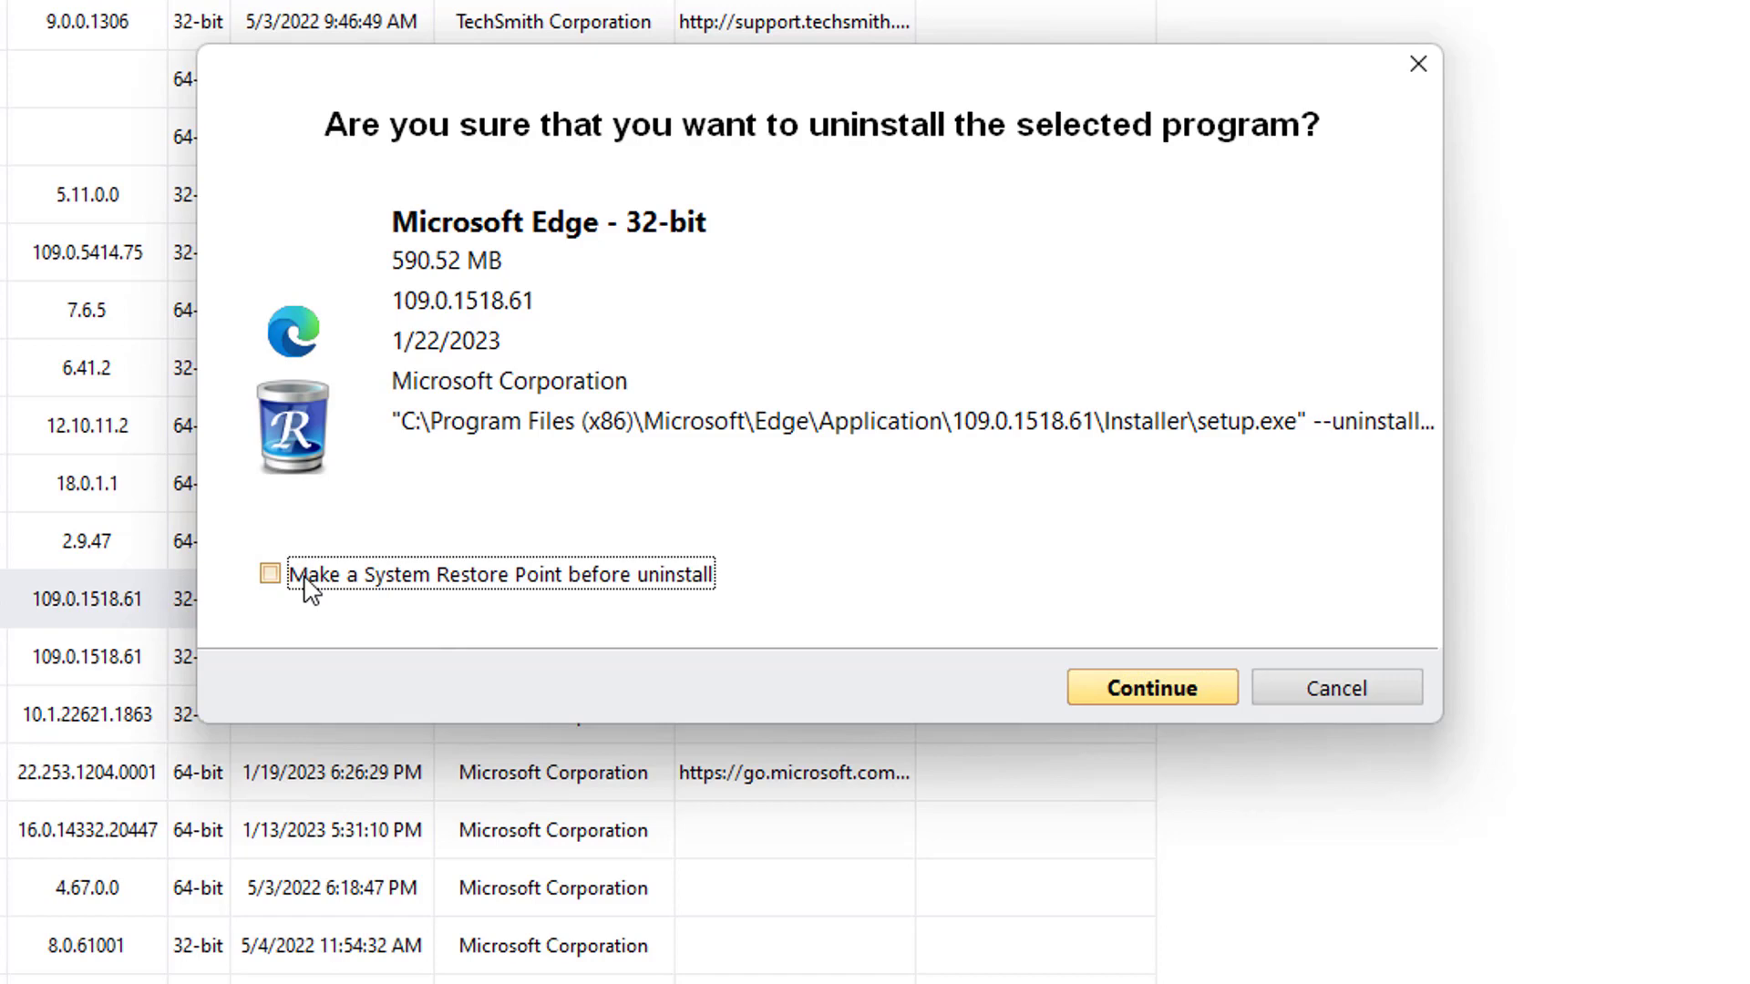
click(1153, 689)
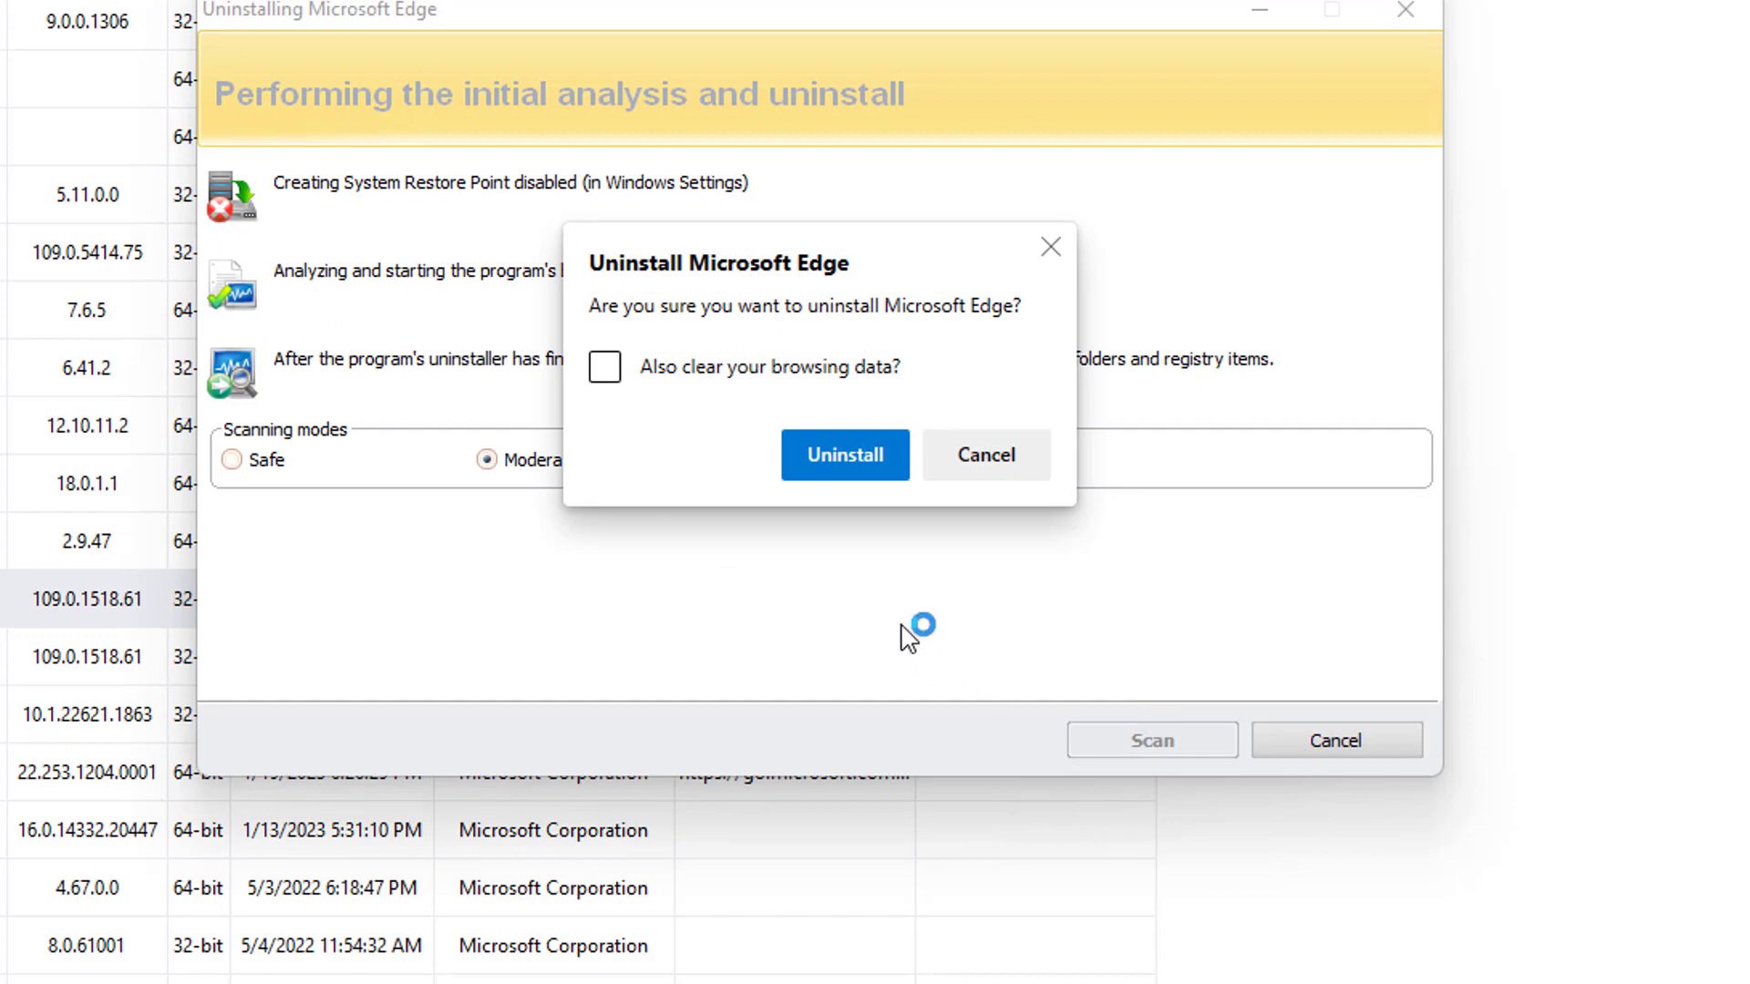
click(687, 376)
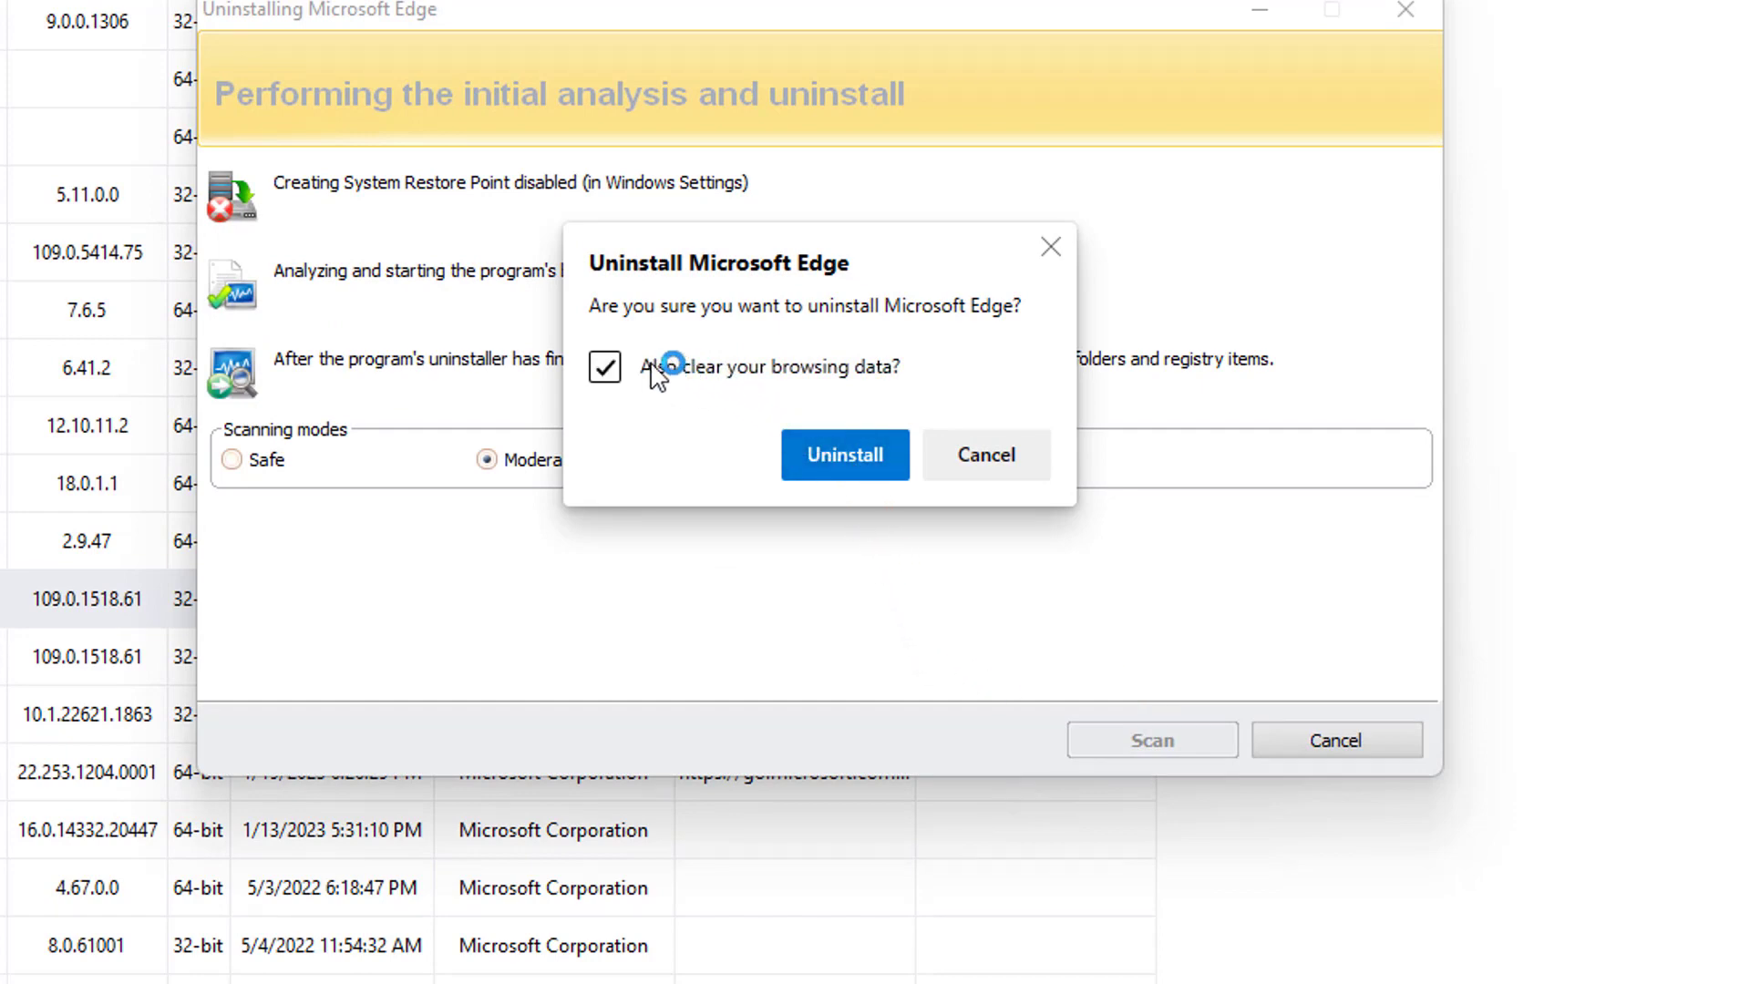
click(845, 455)
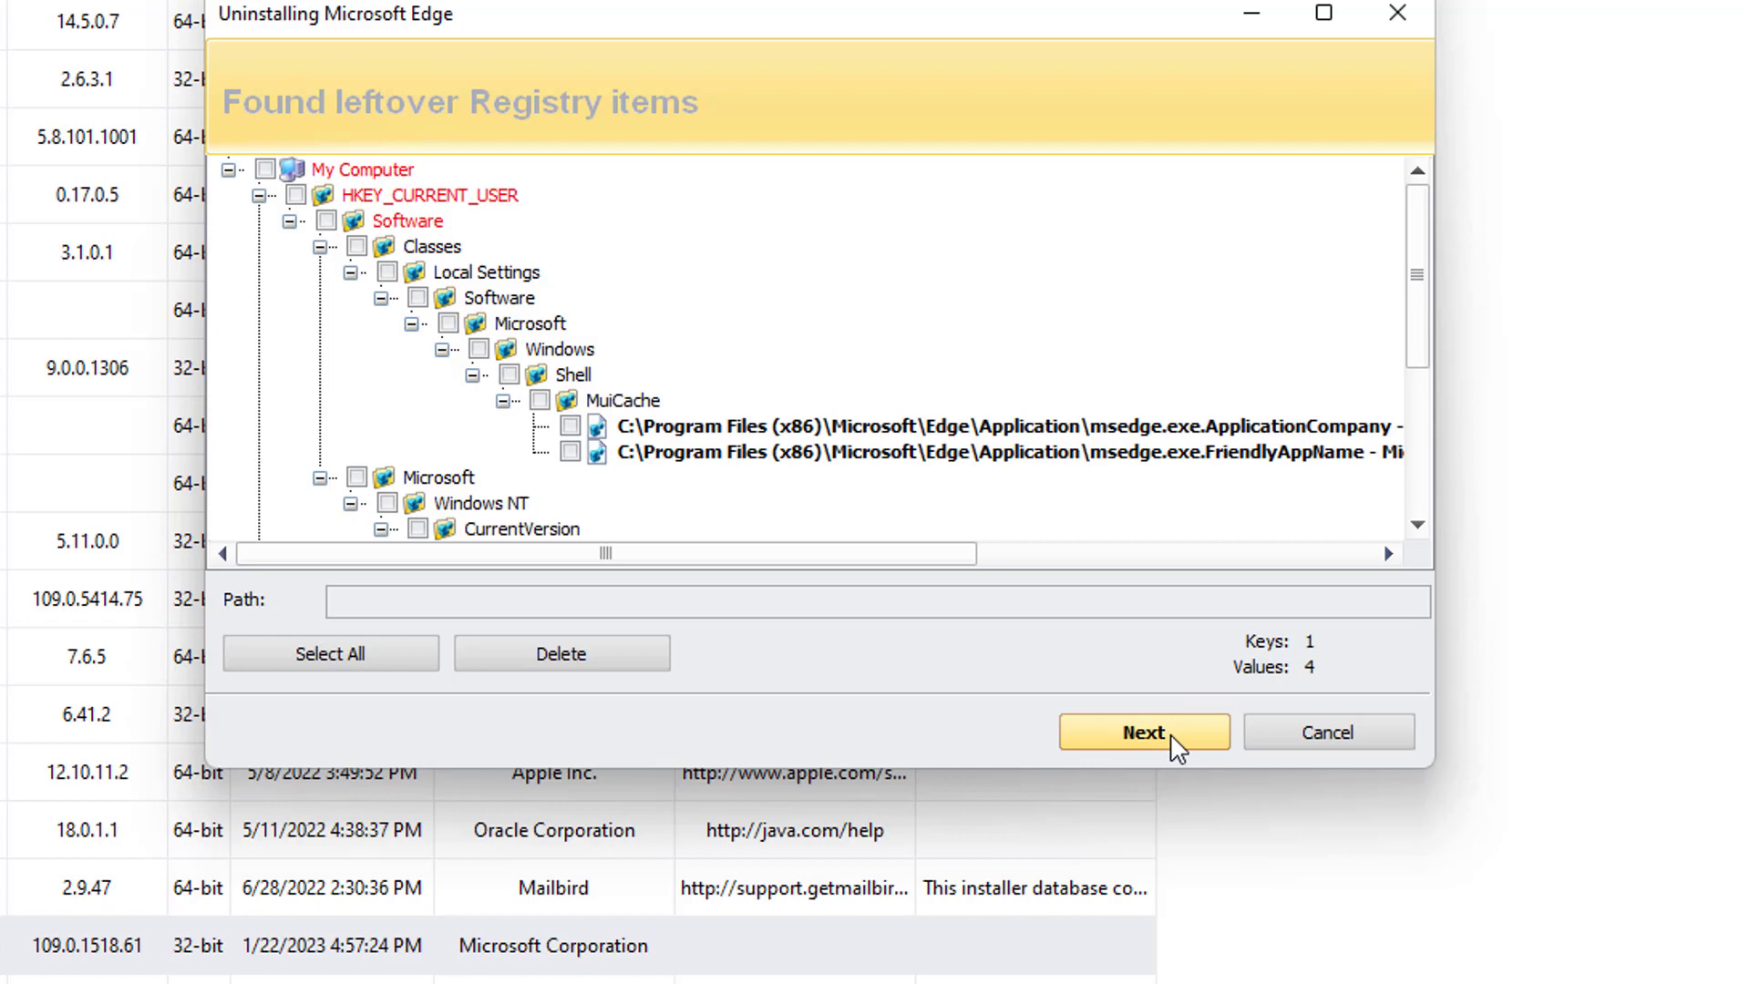
- Skip deleting the leftover Edge registry items and leftover files, confirming Yes each time
click(1178, 745)
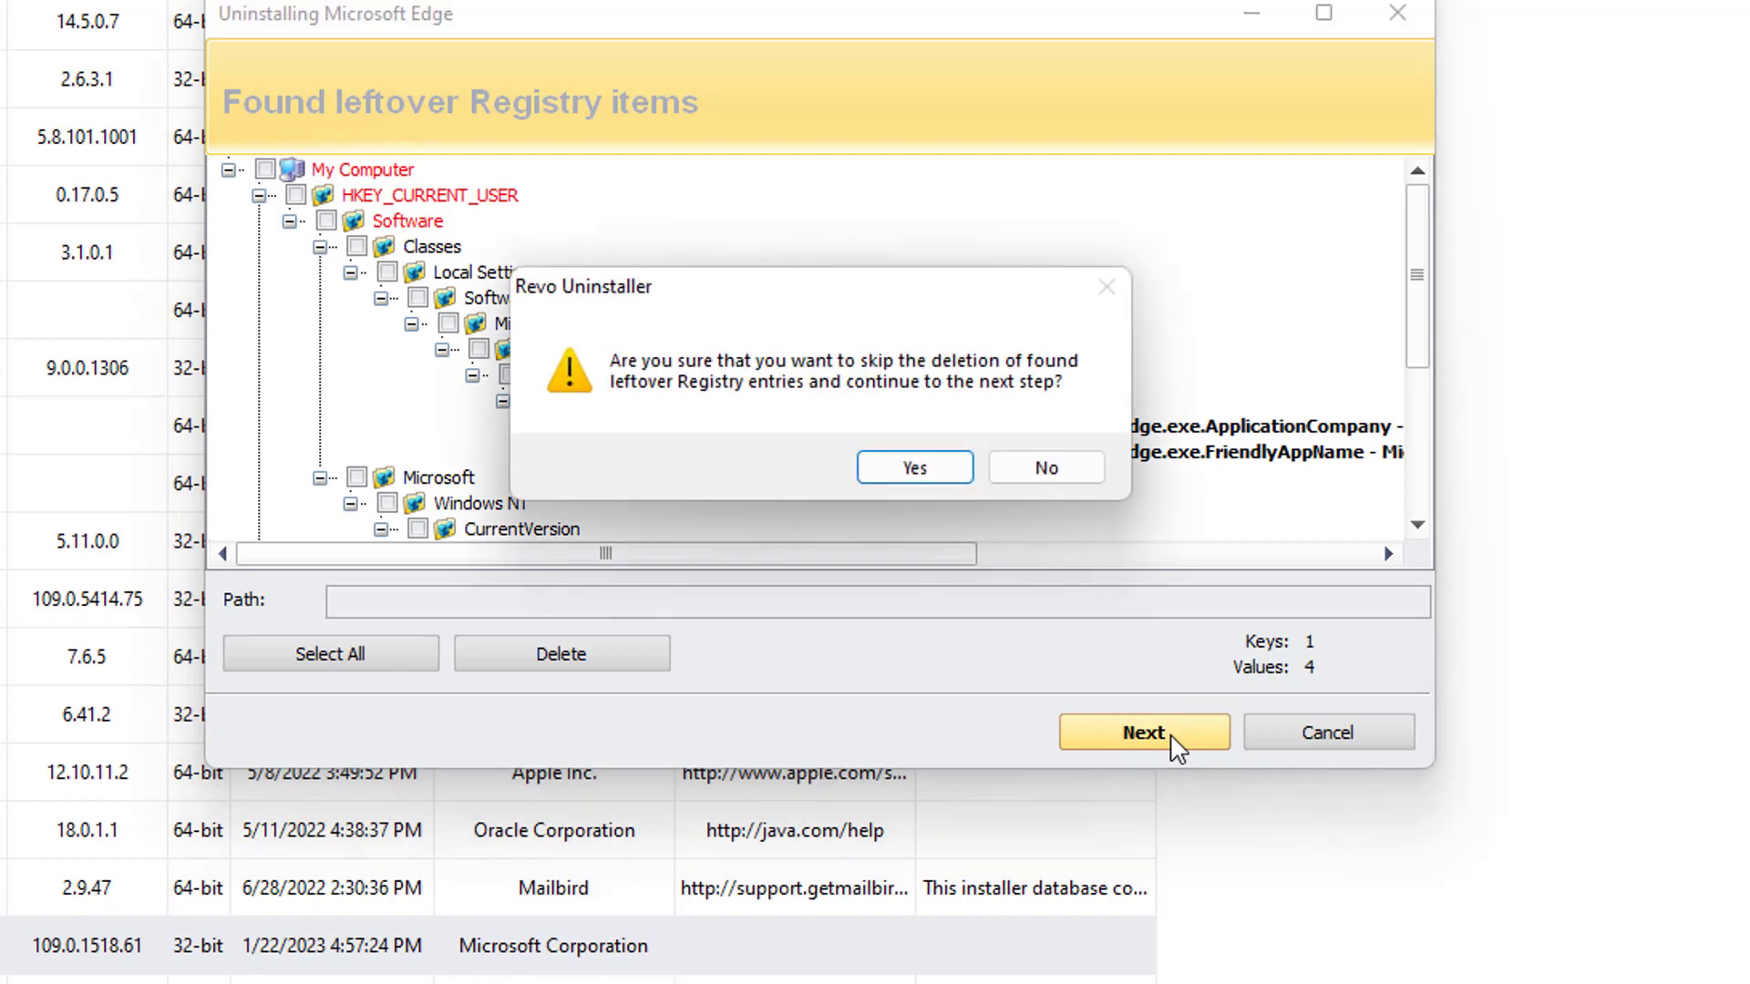
click(944, 476)
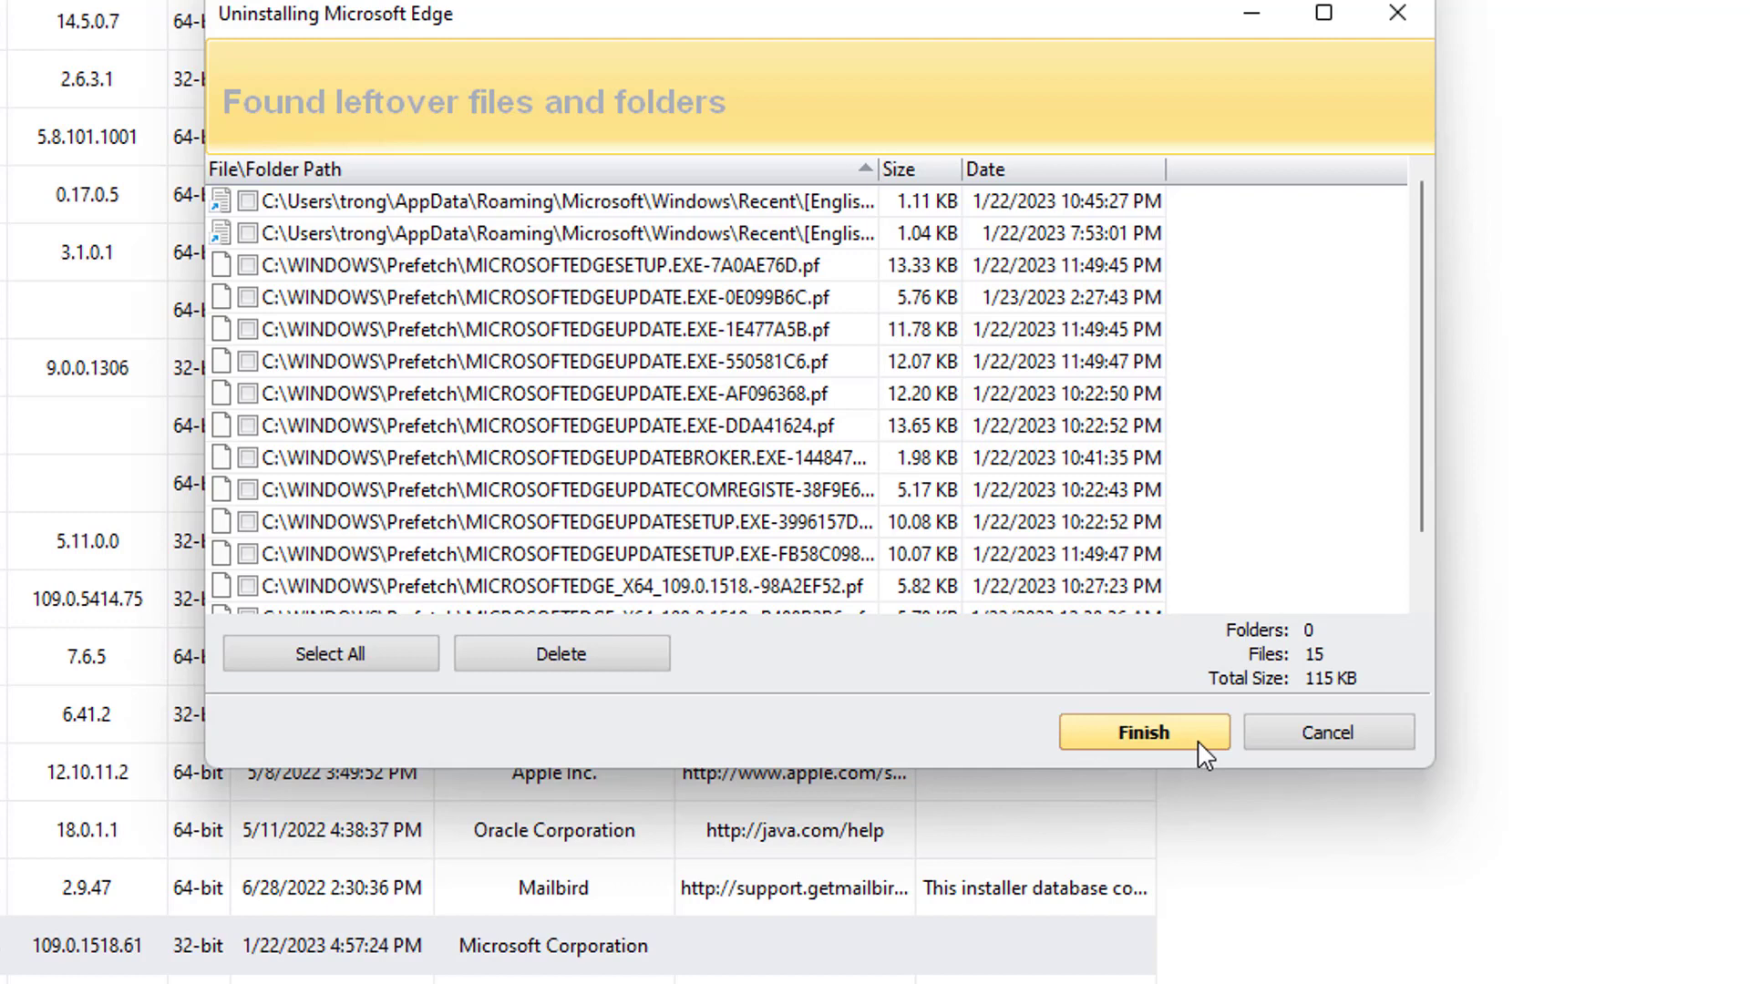
click(1198, 739)
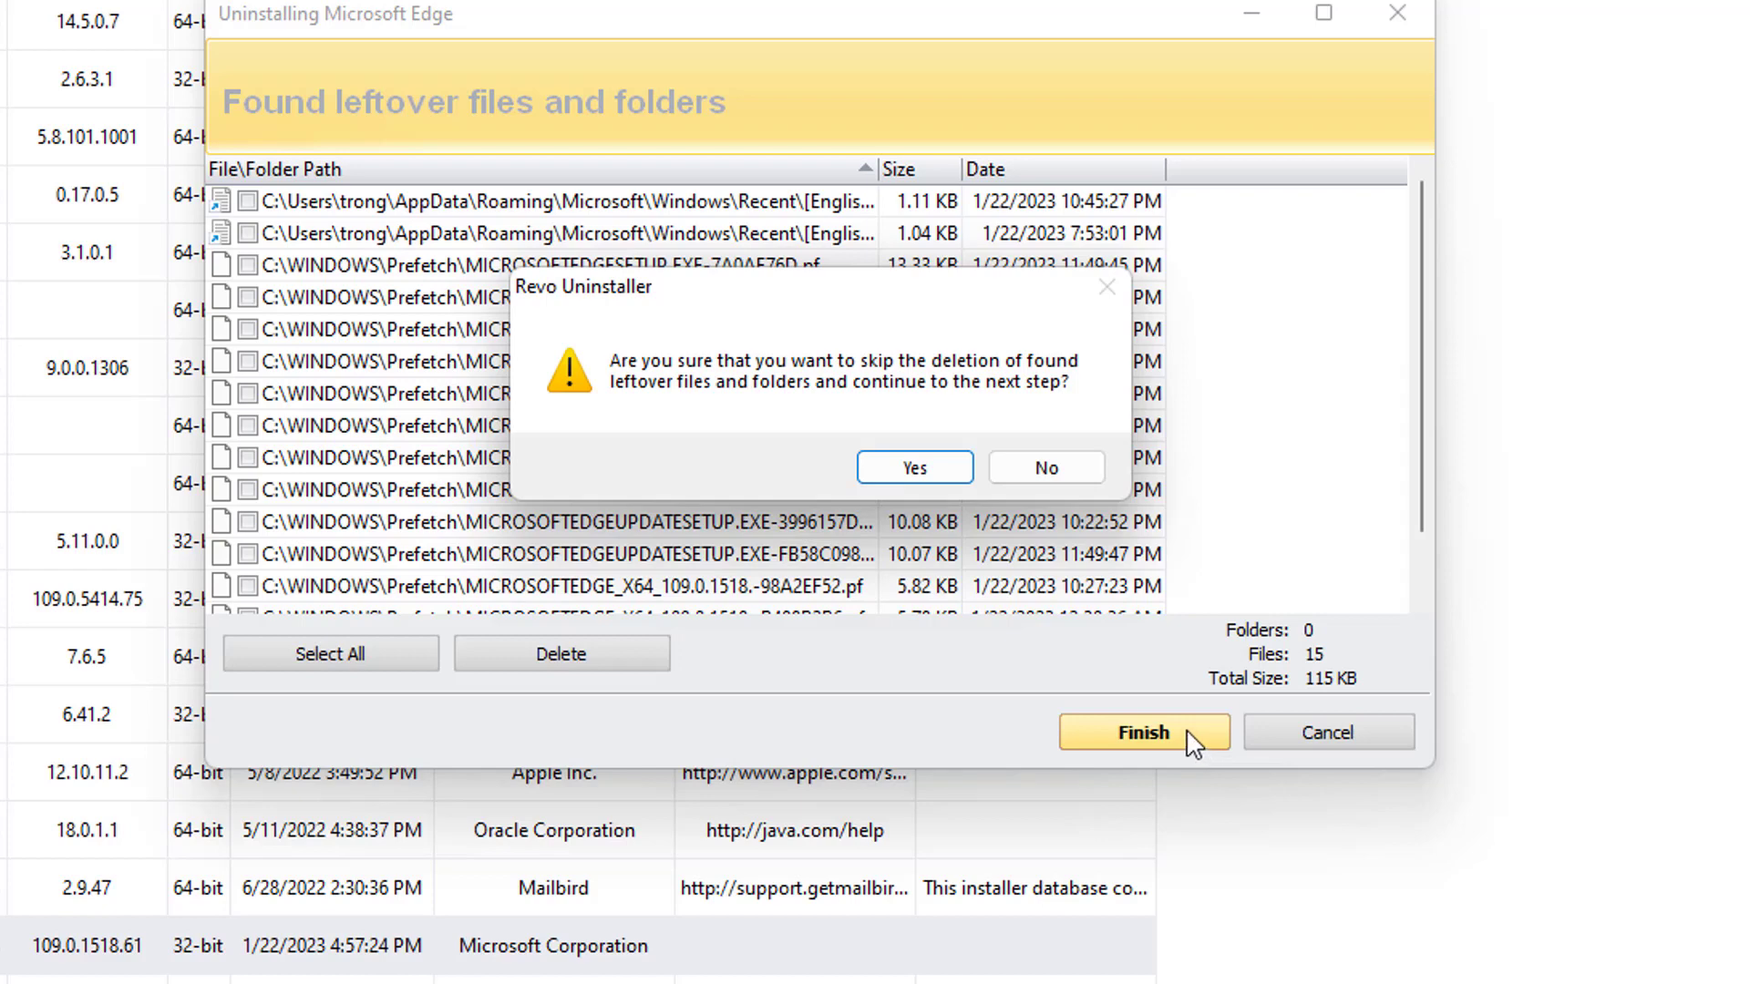
click(917, 469)
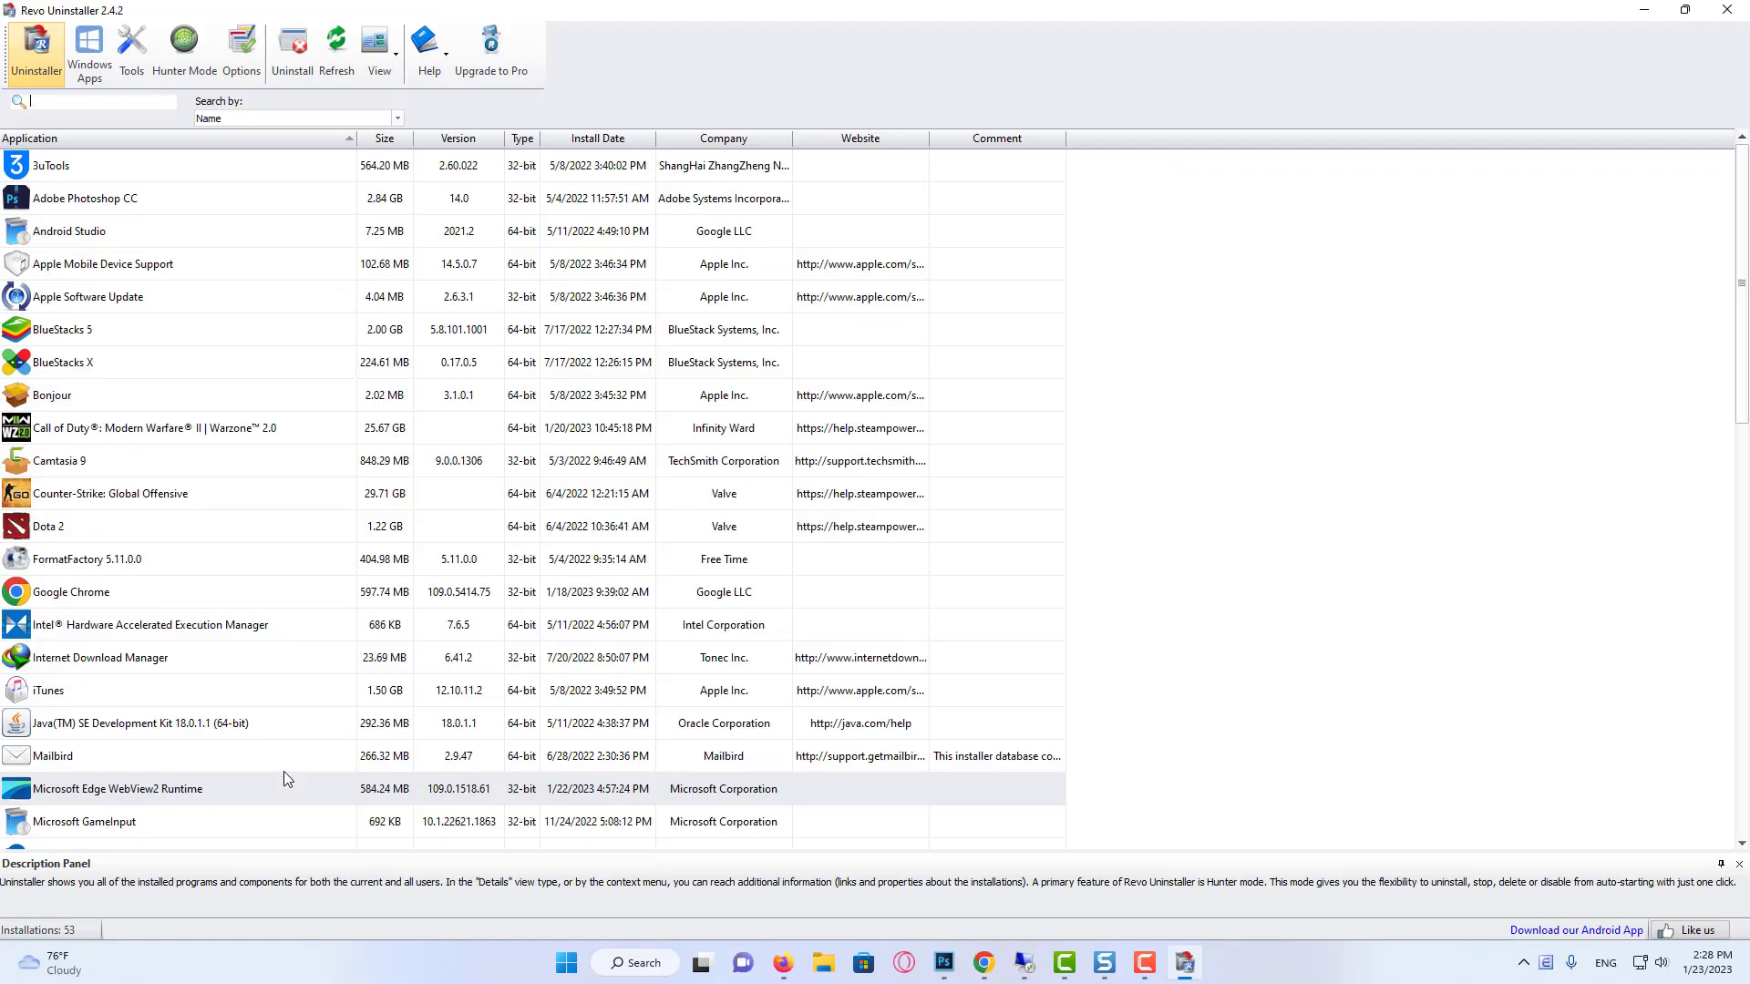
- Close Revo Uninstaller and launch regedit from the Win+R Run dialog
click(1725, 10)
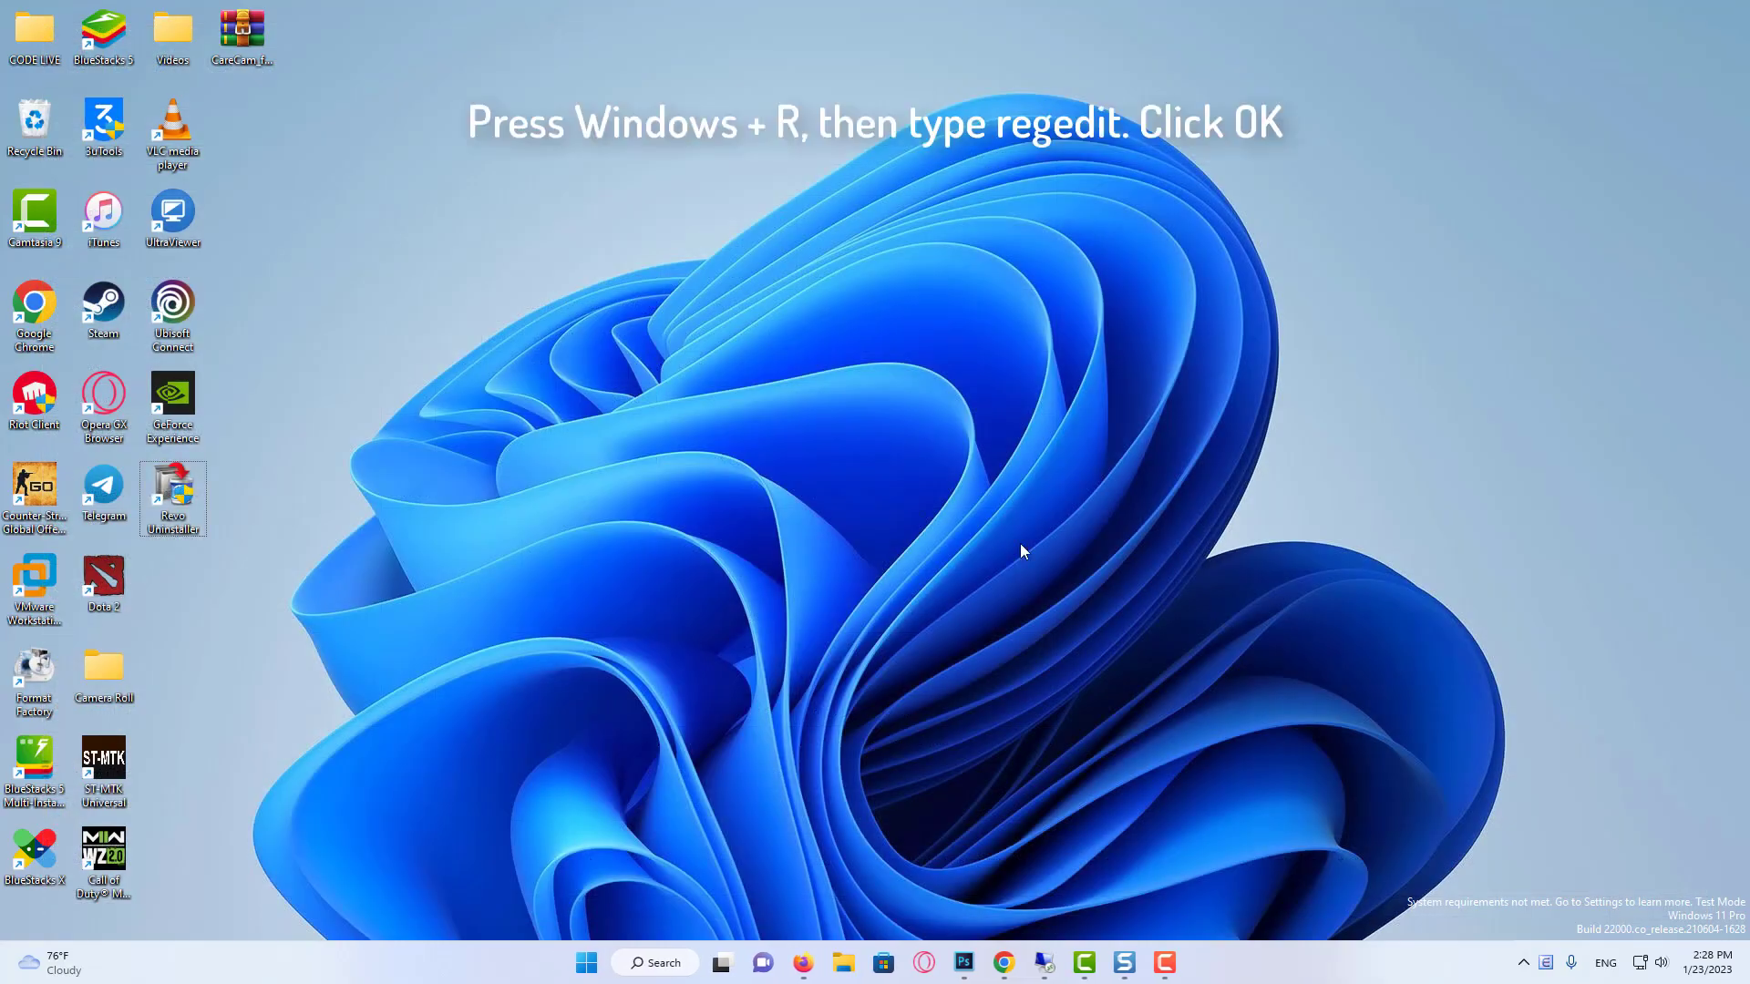
key(super+r)
text(re)
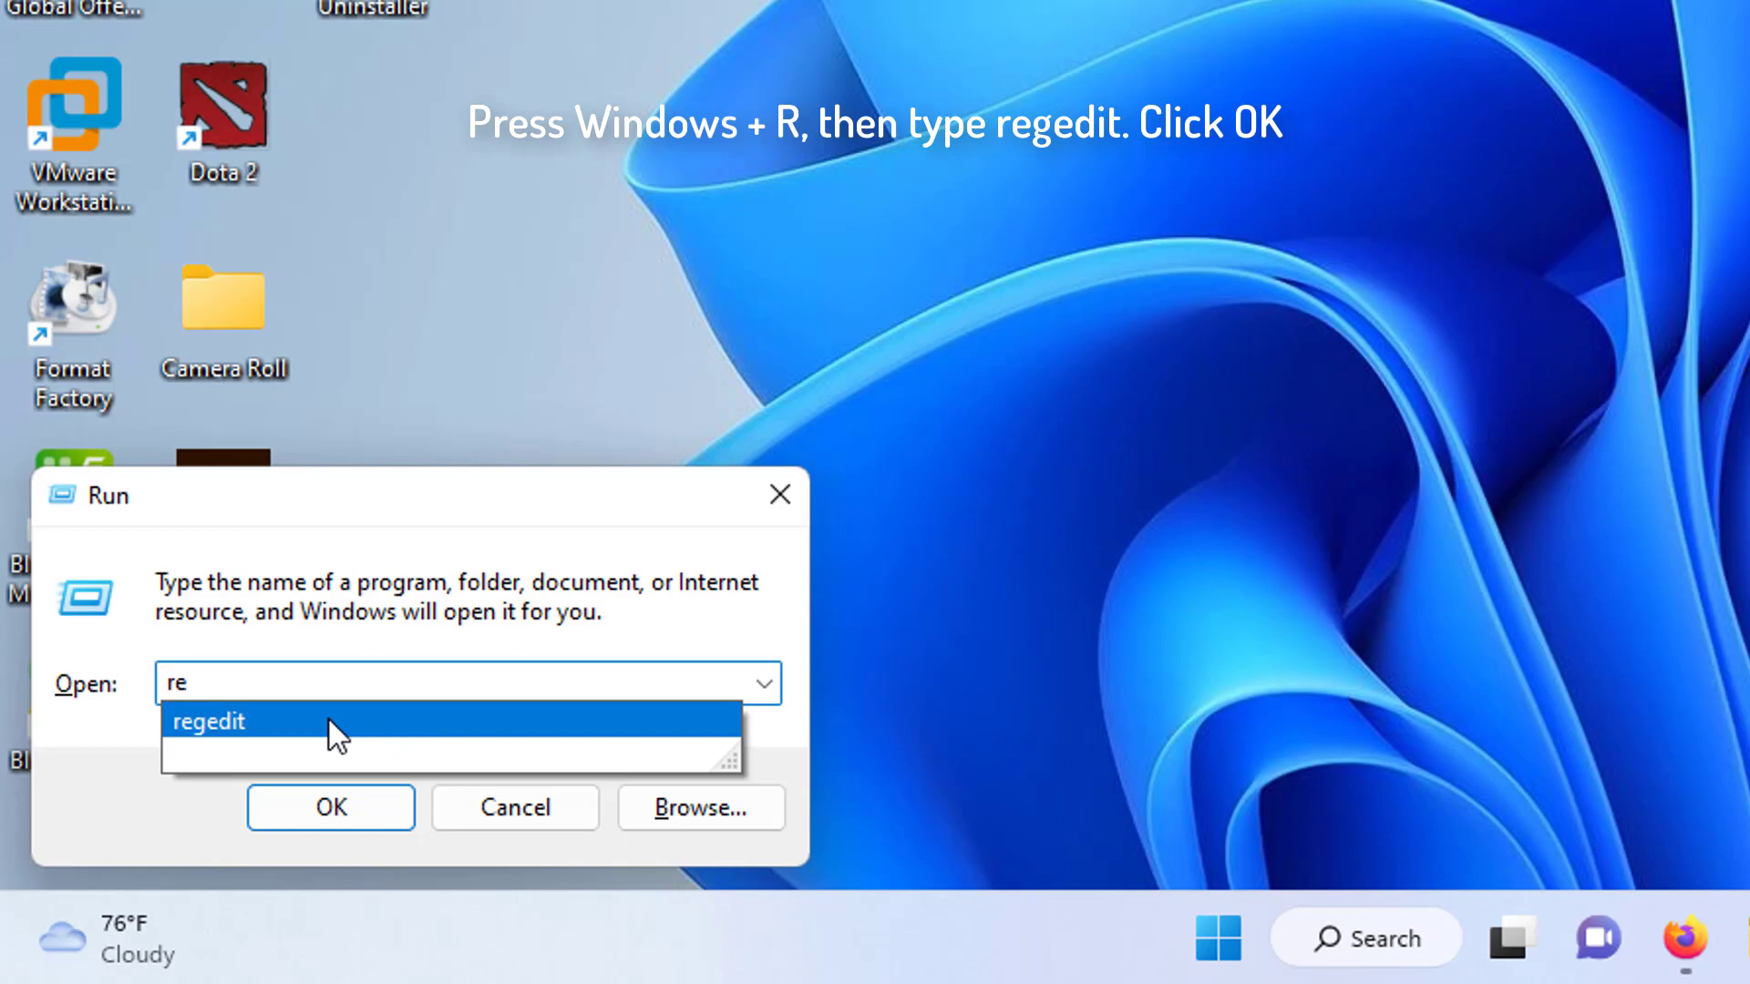
click(328, 718)
click(314, 678)
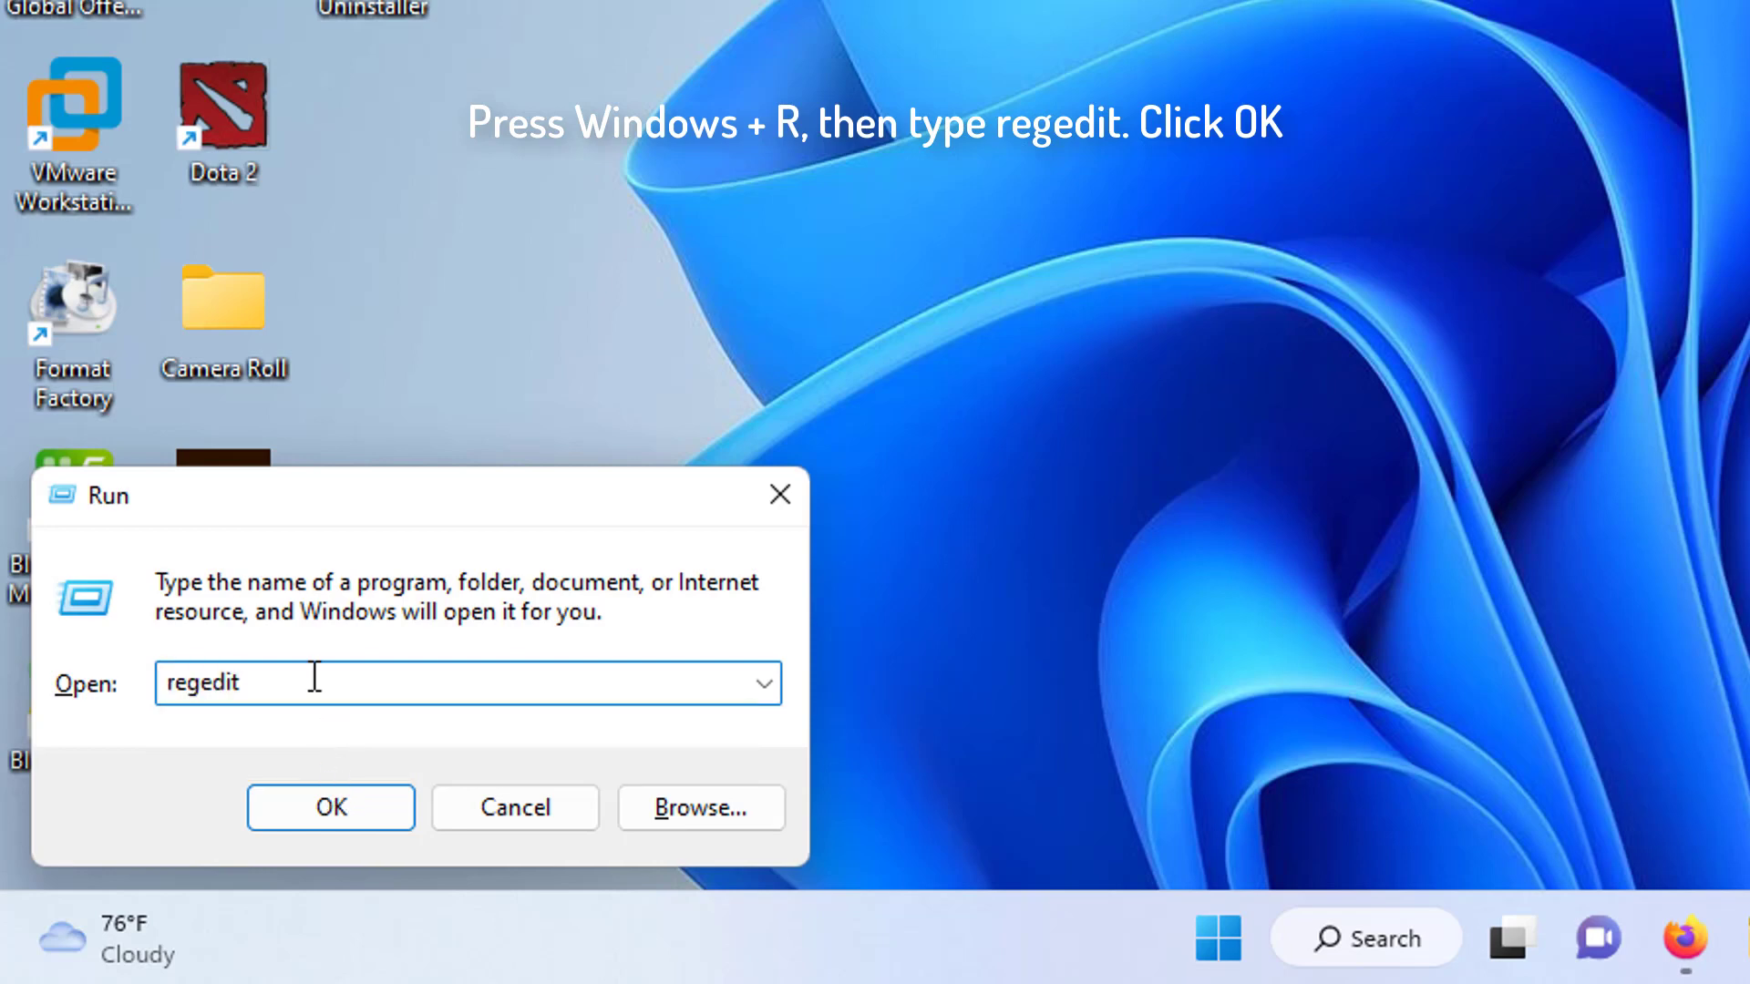
click(357, 798)
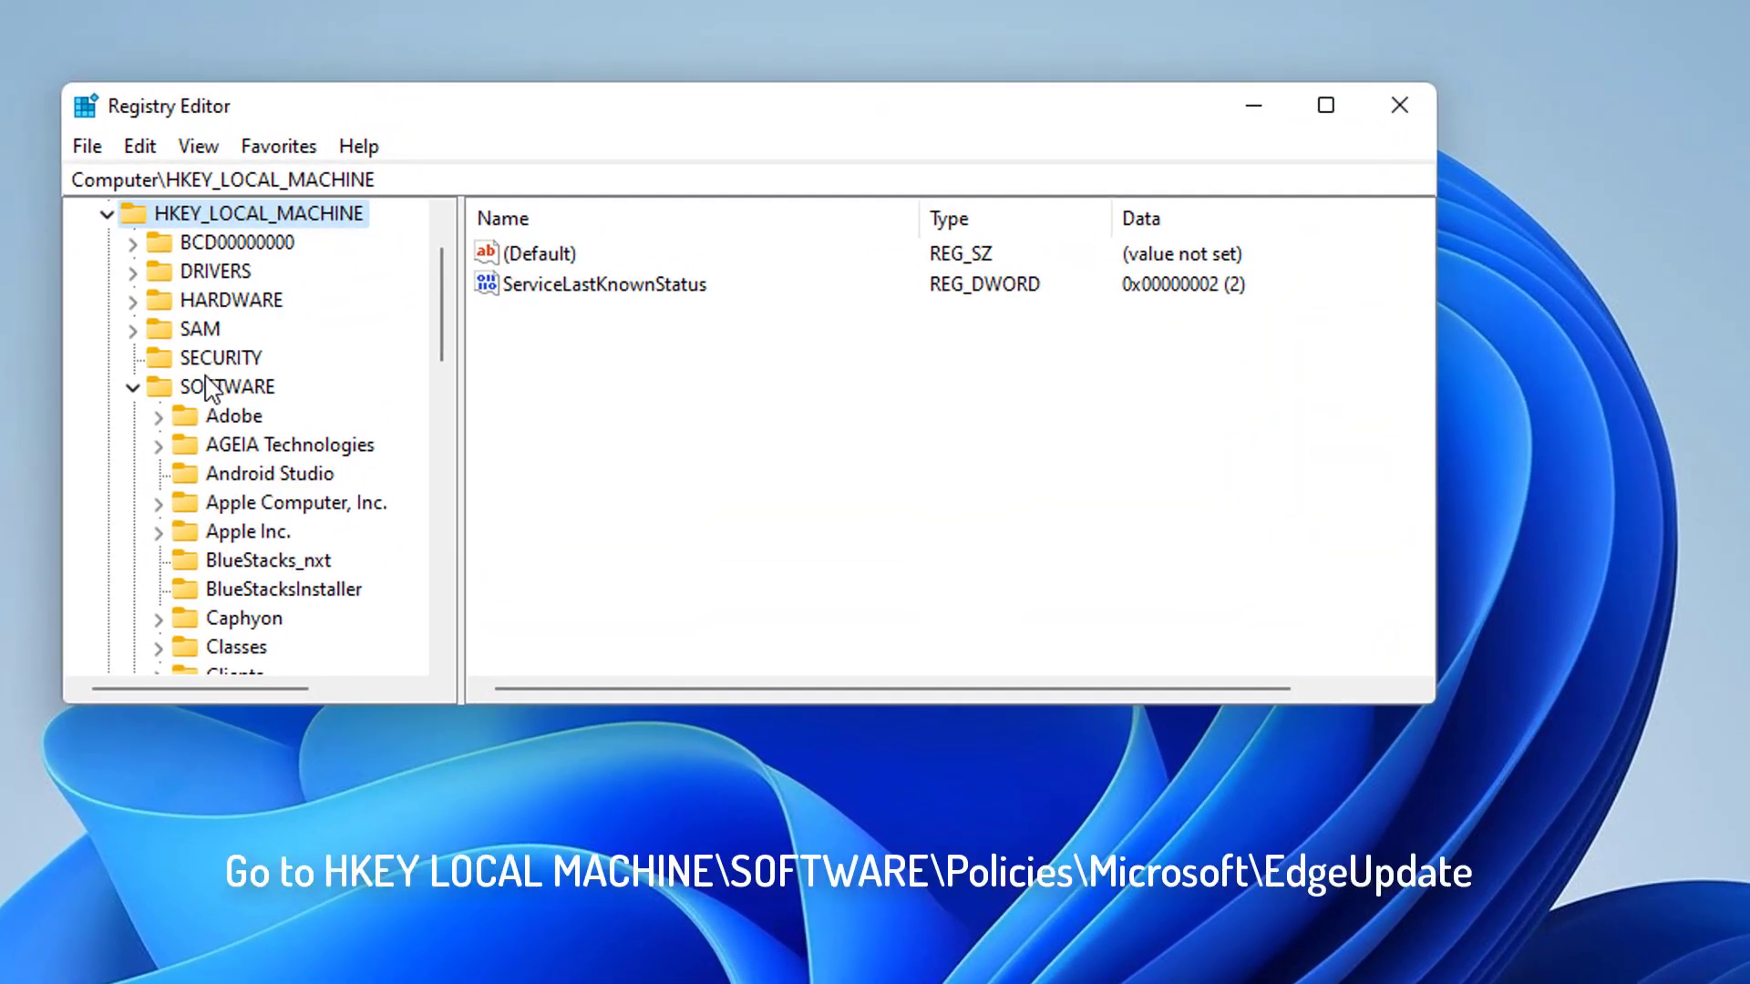
- Expand HKEY_LOCAL_MACHINE\SOFTWARE\Policies\Microsoft and make the Registry Editor window taller
click(213, 389)
scroll(356, 521, down, 5)
scroll(355, 520, down, 5)
click(230, 503)
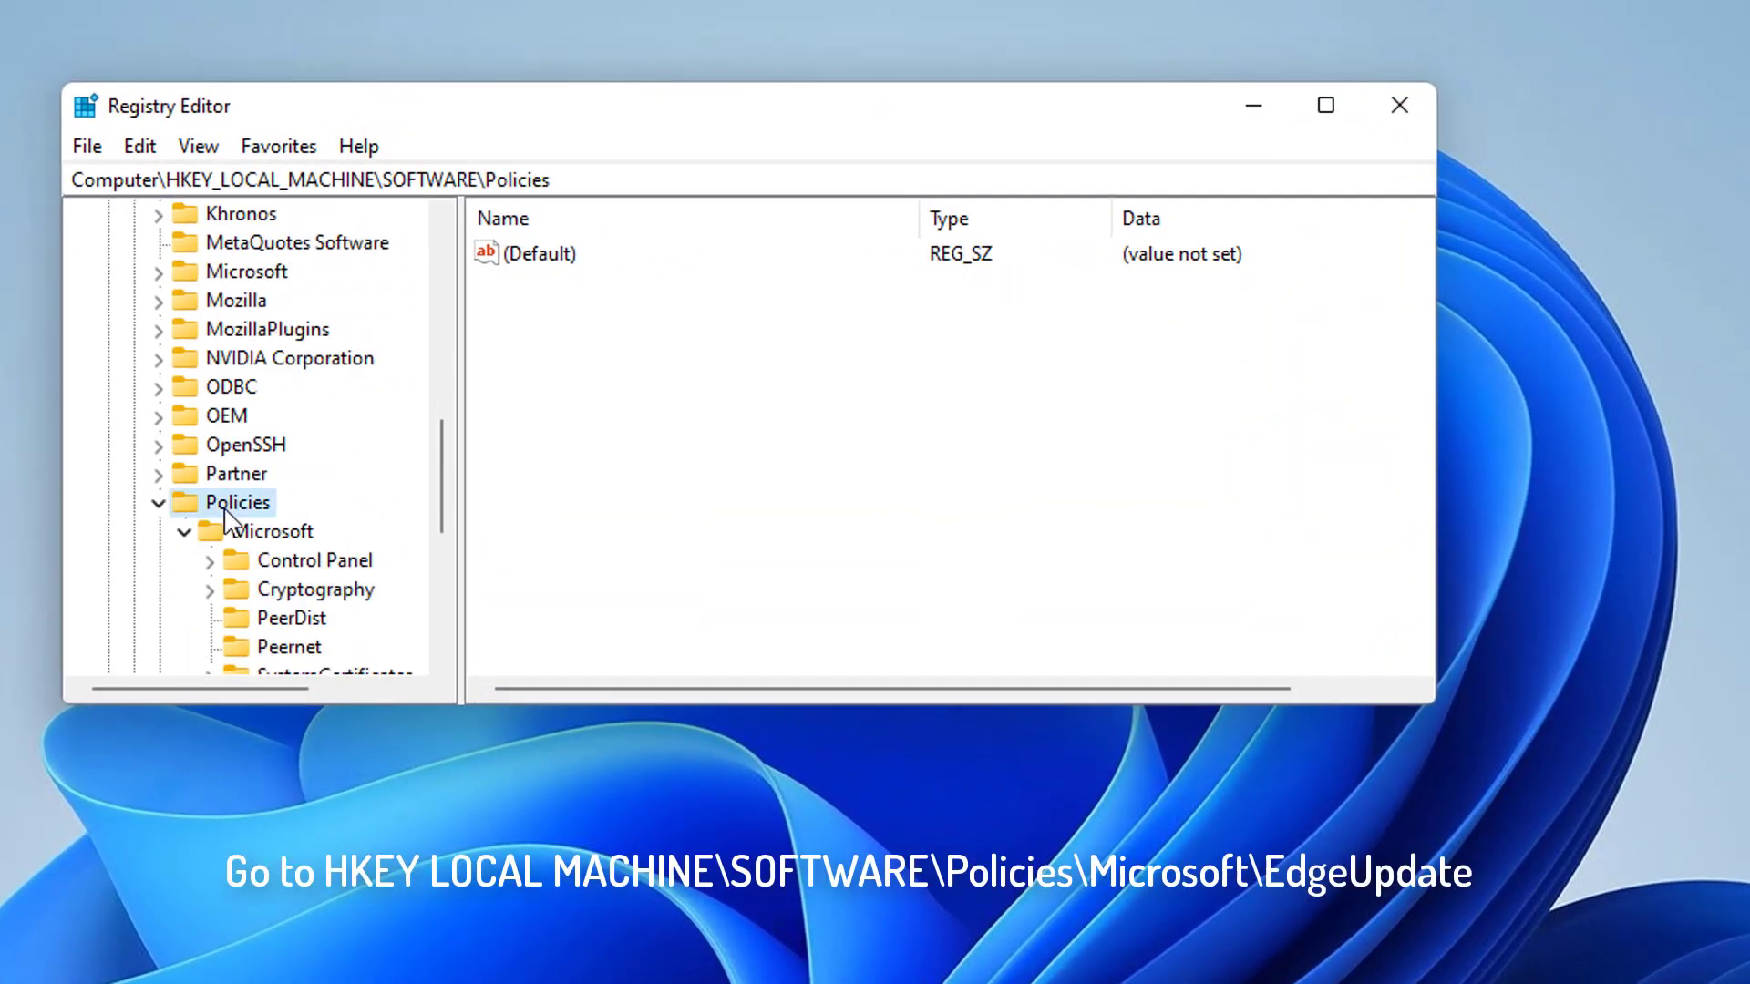
scroll(336, 517, down, 2)
click(275, 443)
scroll(380, 445, down, 3)
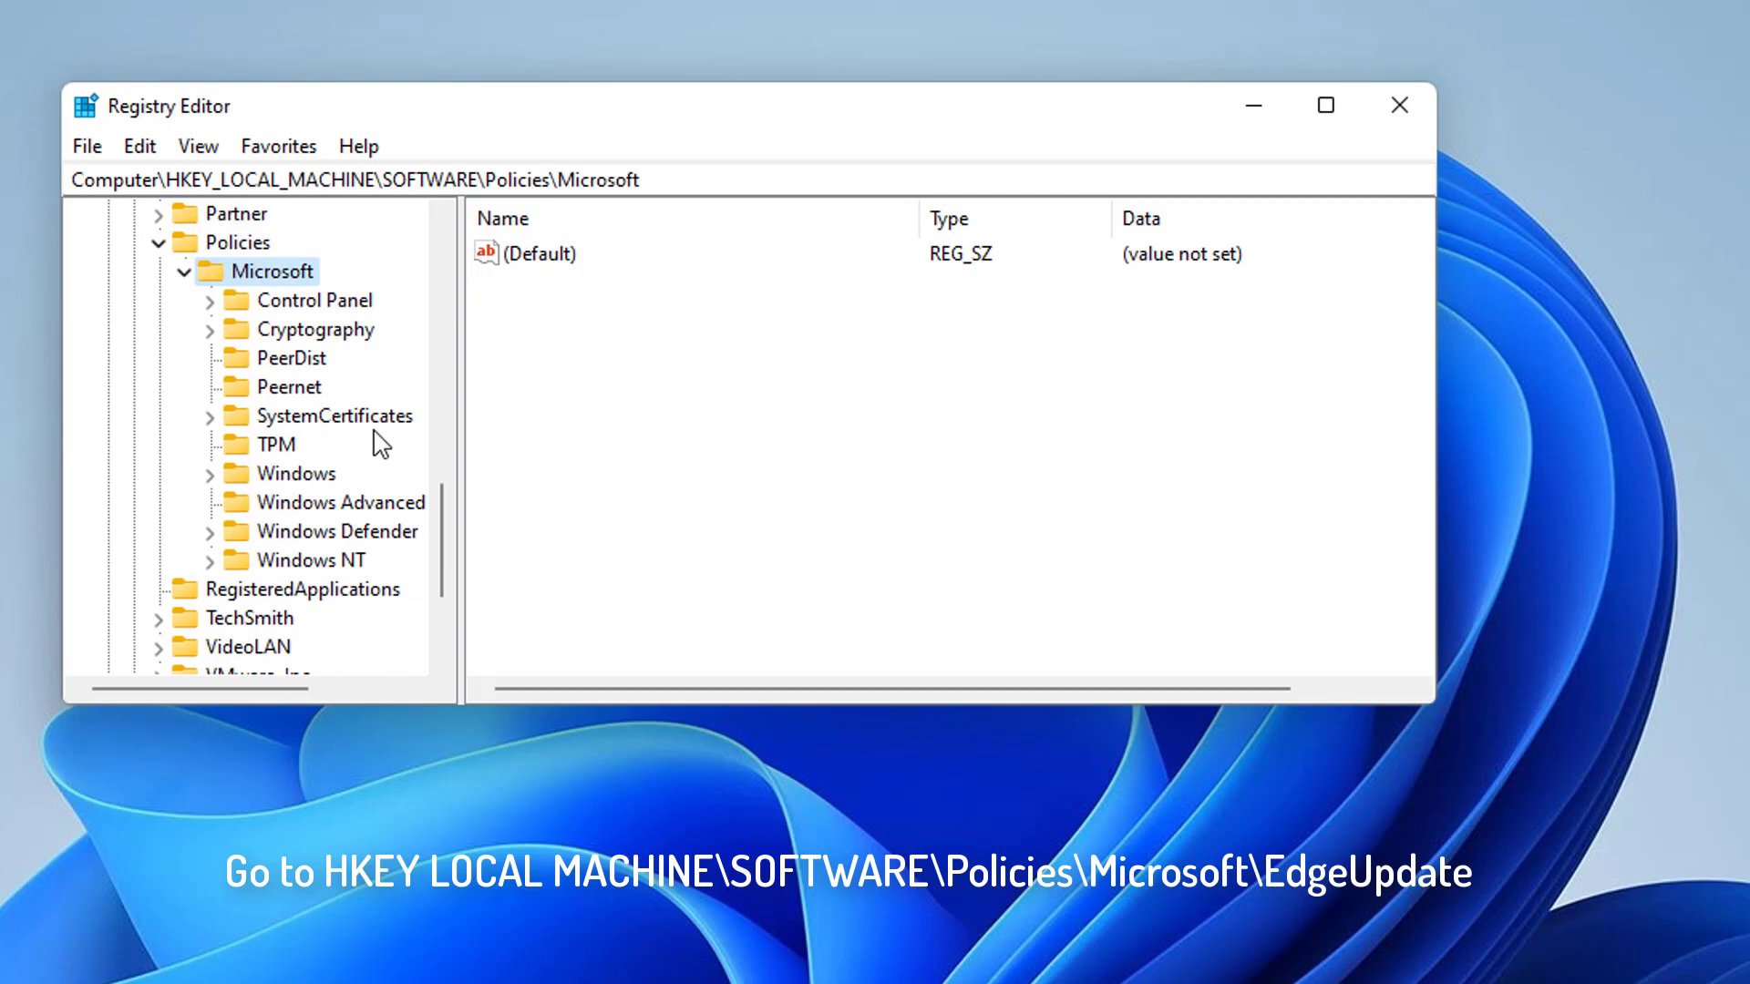
drag(657, 700, 703, 957)
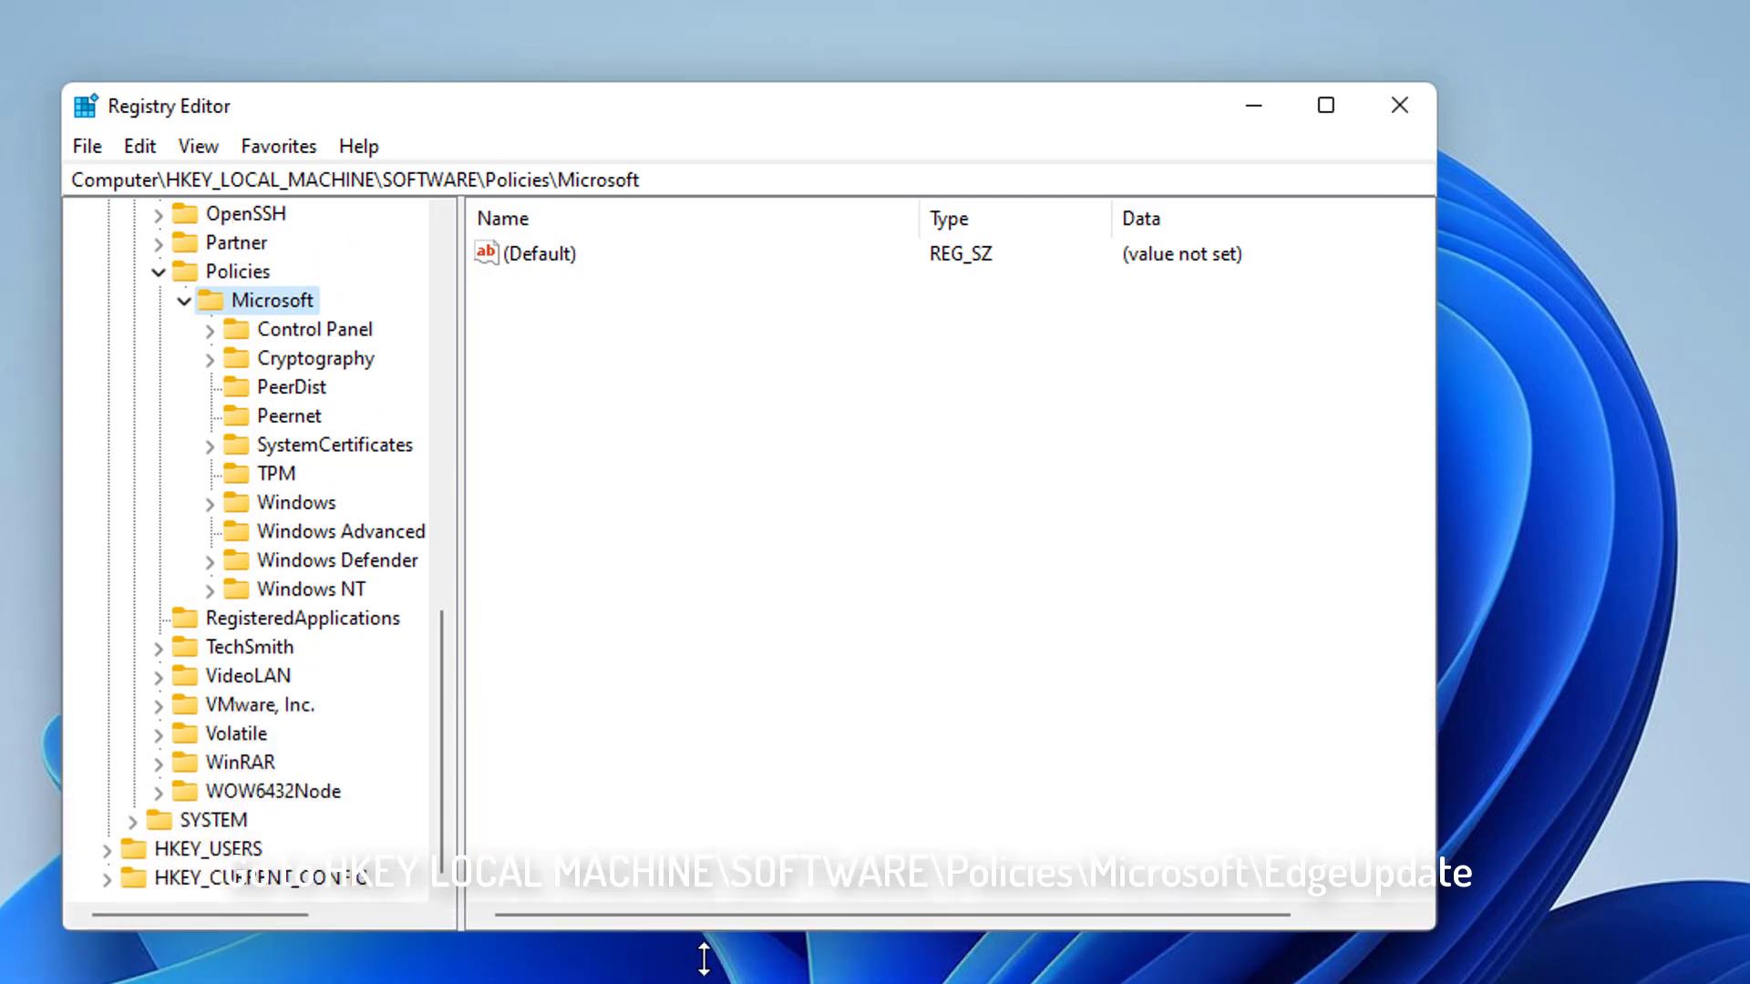
scroll(356, 548, up, 1)
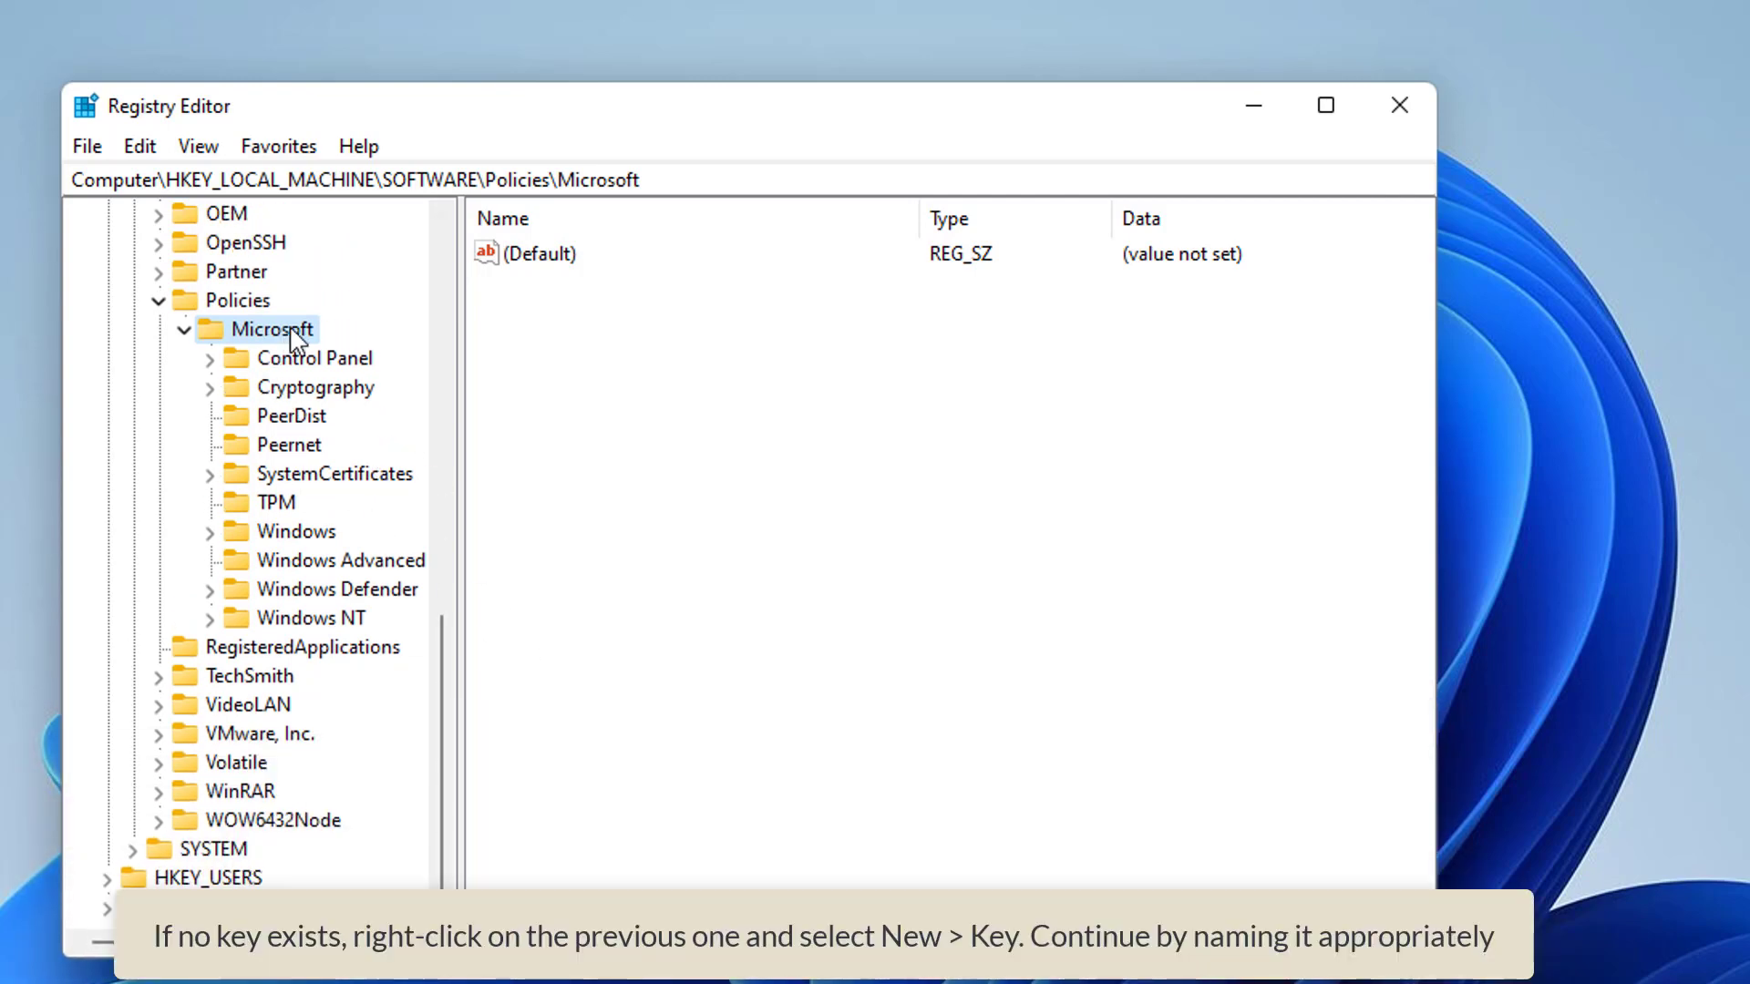
- Create a new key named EdgeUpdate under HKEY_LOCAL_MACHINE\SOFTWARE\Policies\Microsoft
right_click(295, 339)
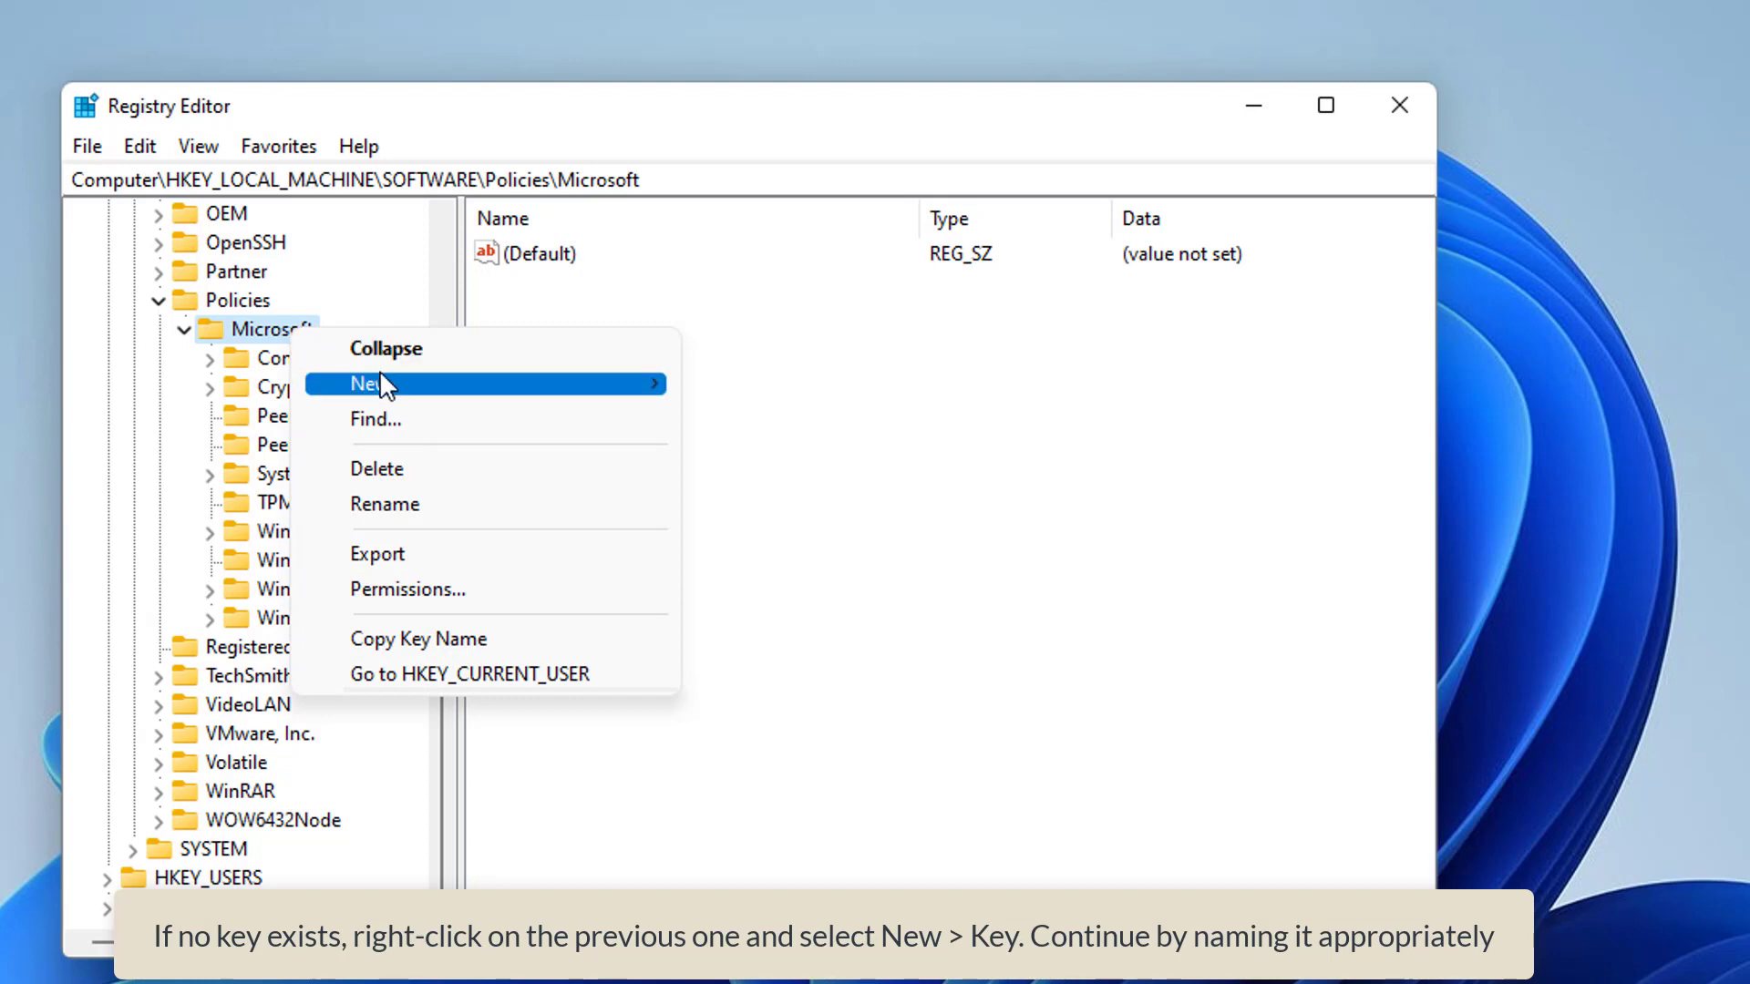
mouse_move(411, 384)
click(766, 393)
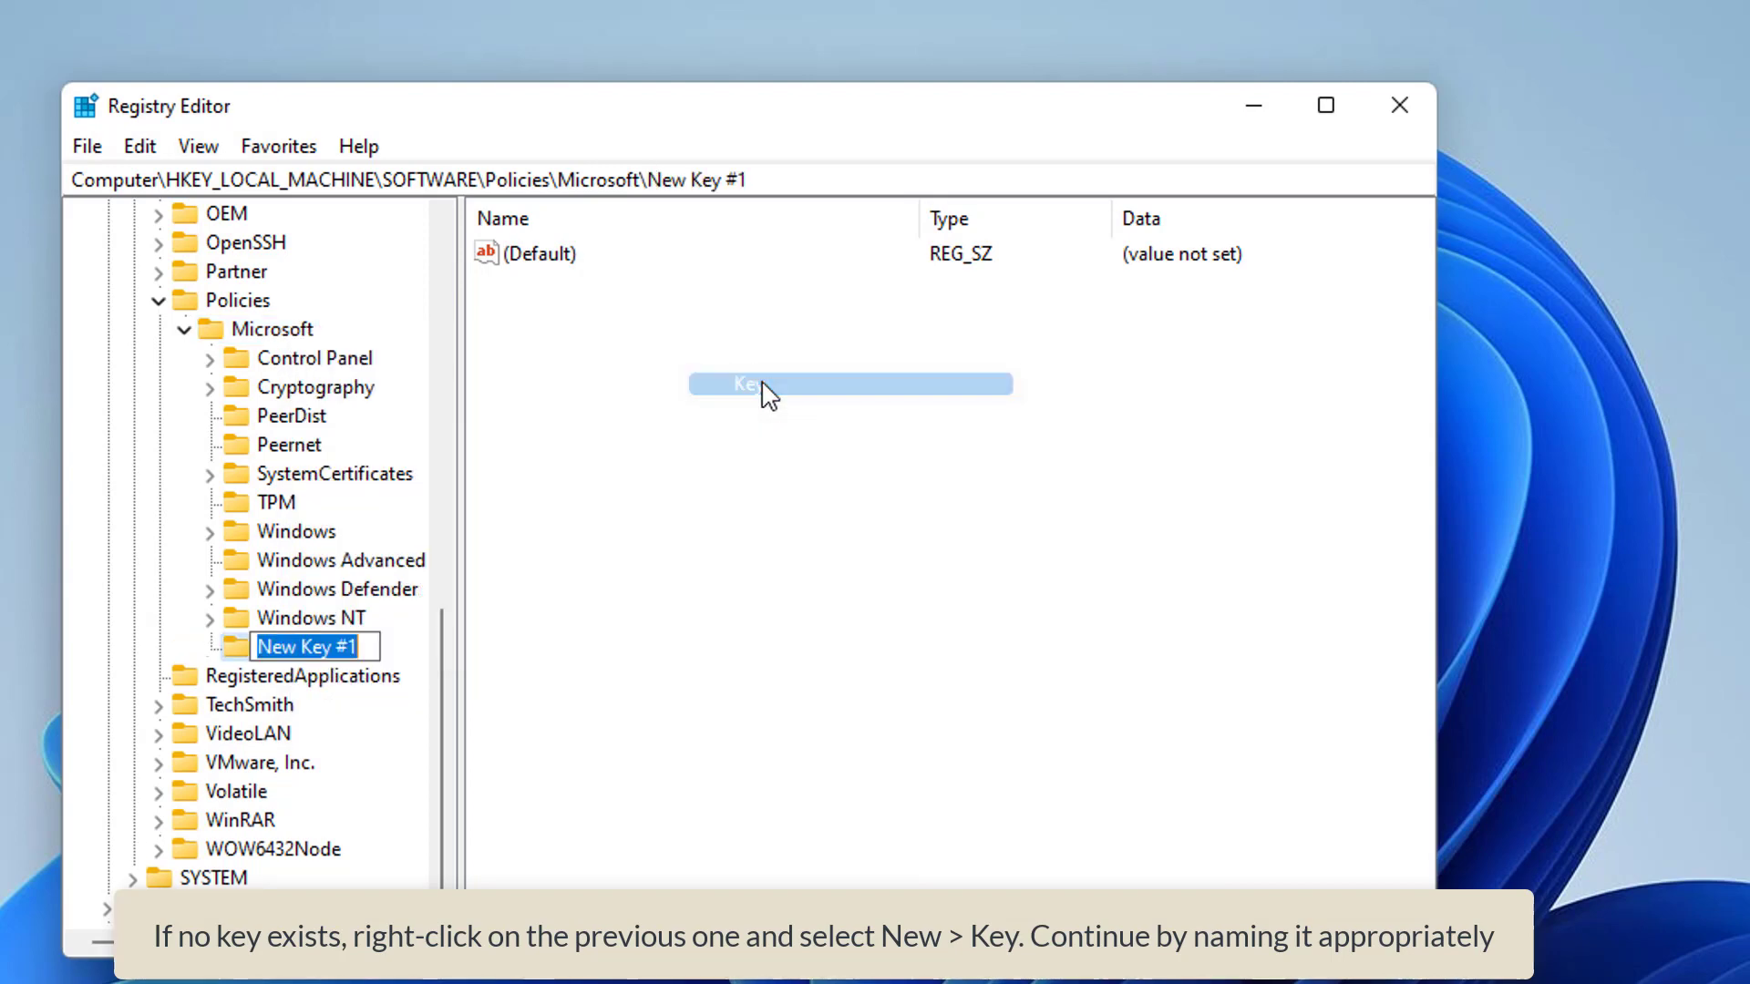
text(EdgeUpdate)
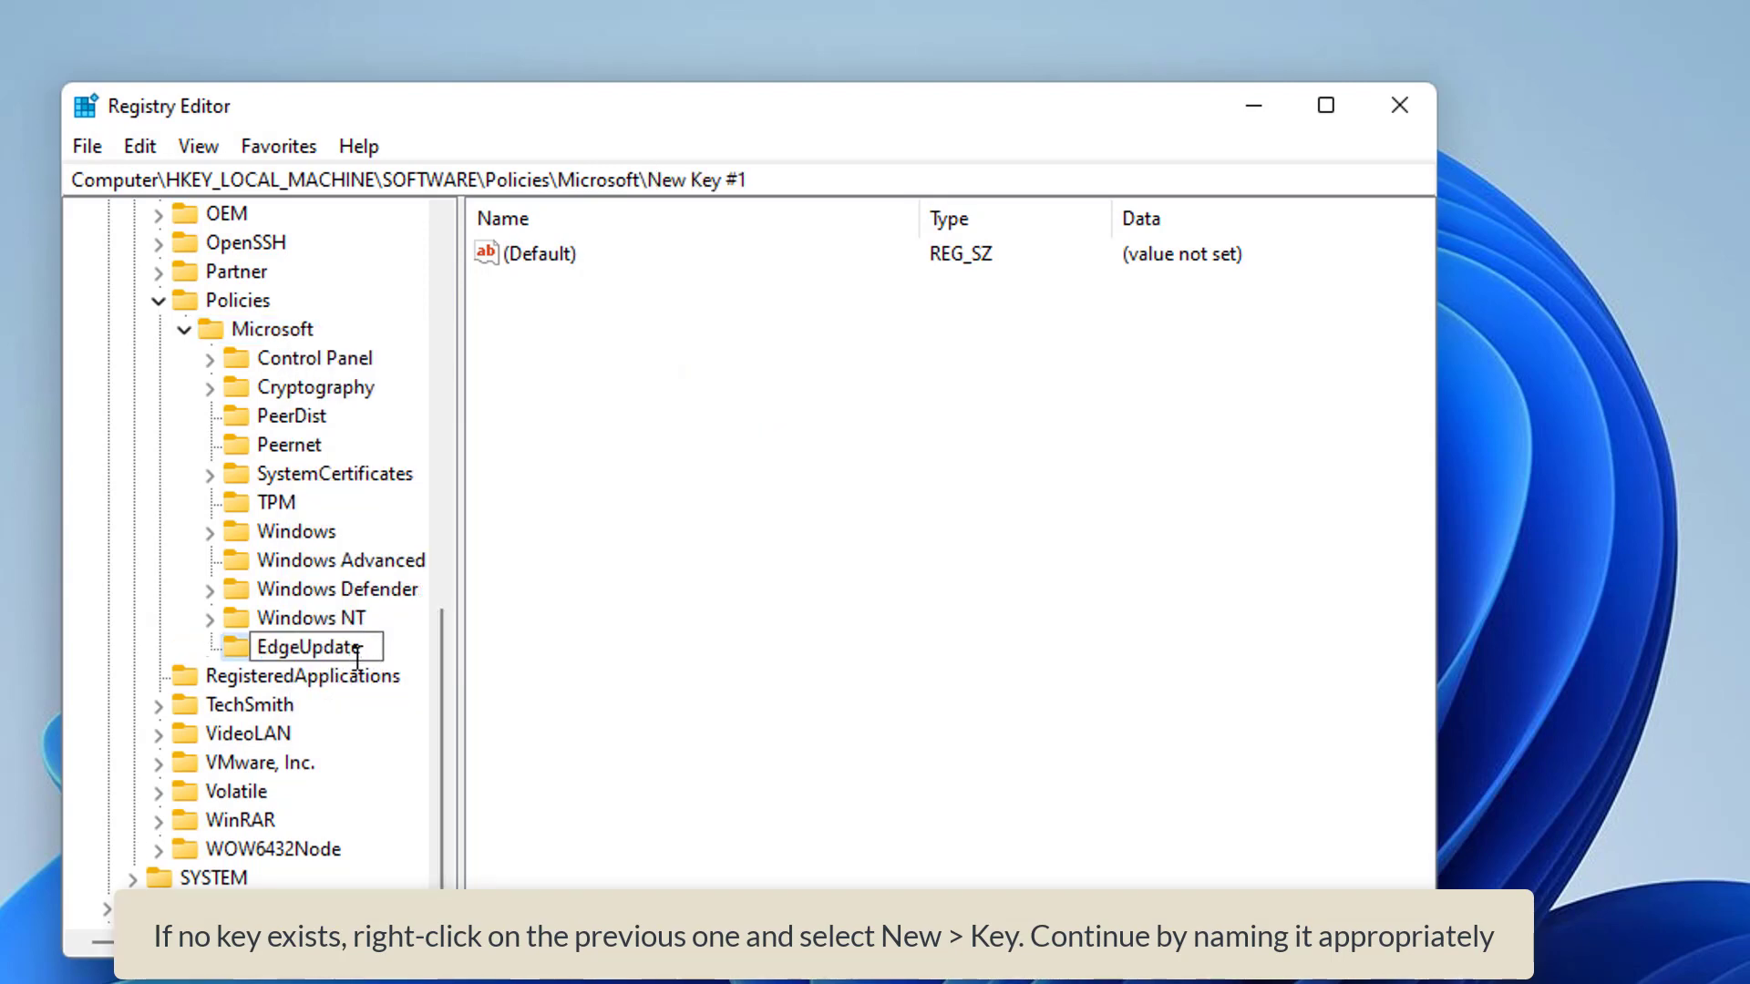
key(Return)
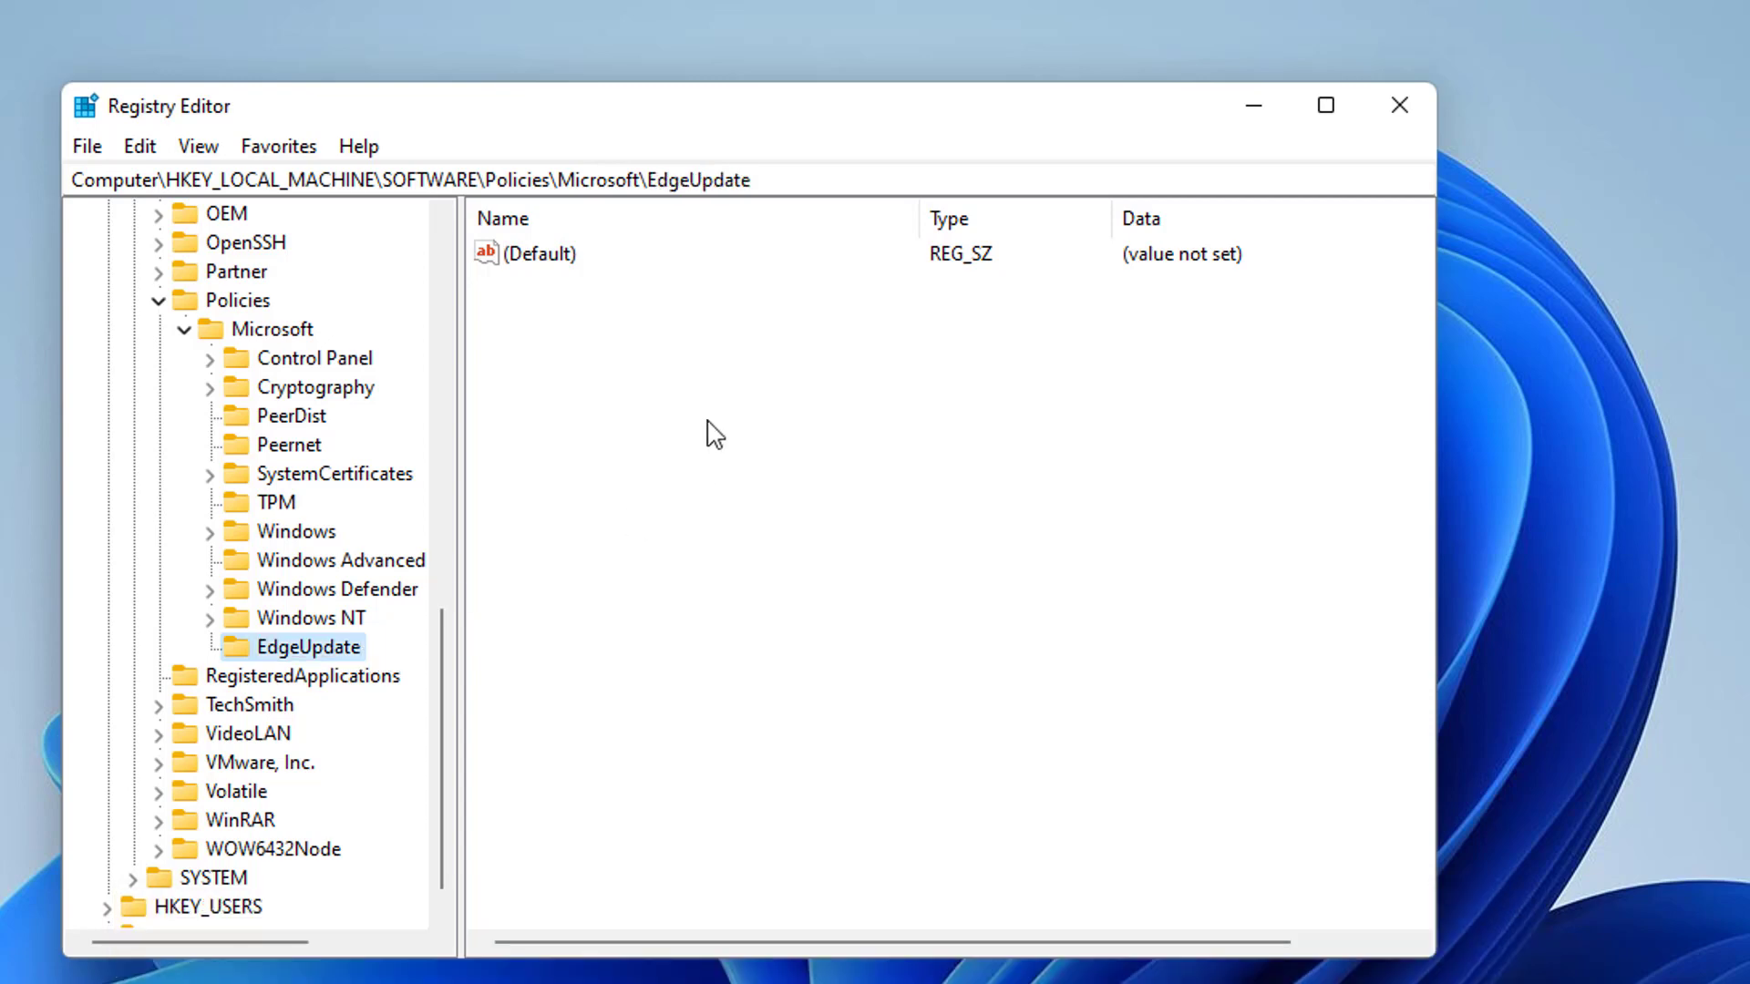
- Add a DWORD (32-bit) value named CreateDesktopShortcutDefault, value 0, inside EdgeUpdate
right_click(623, 337)
mouse_move(709, 352)
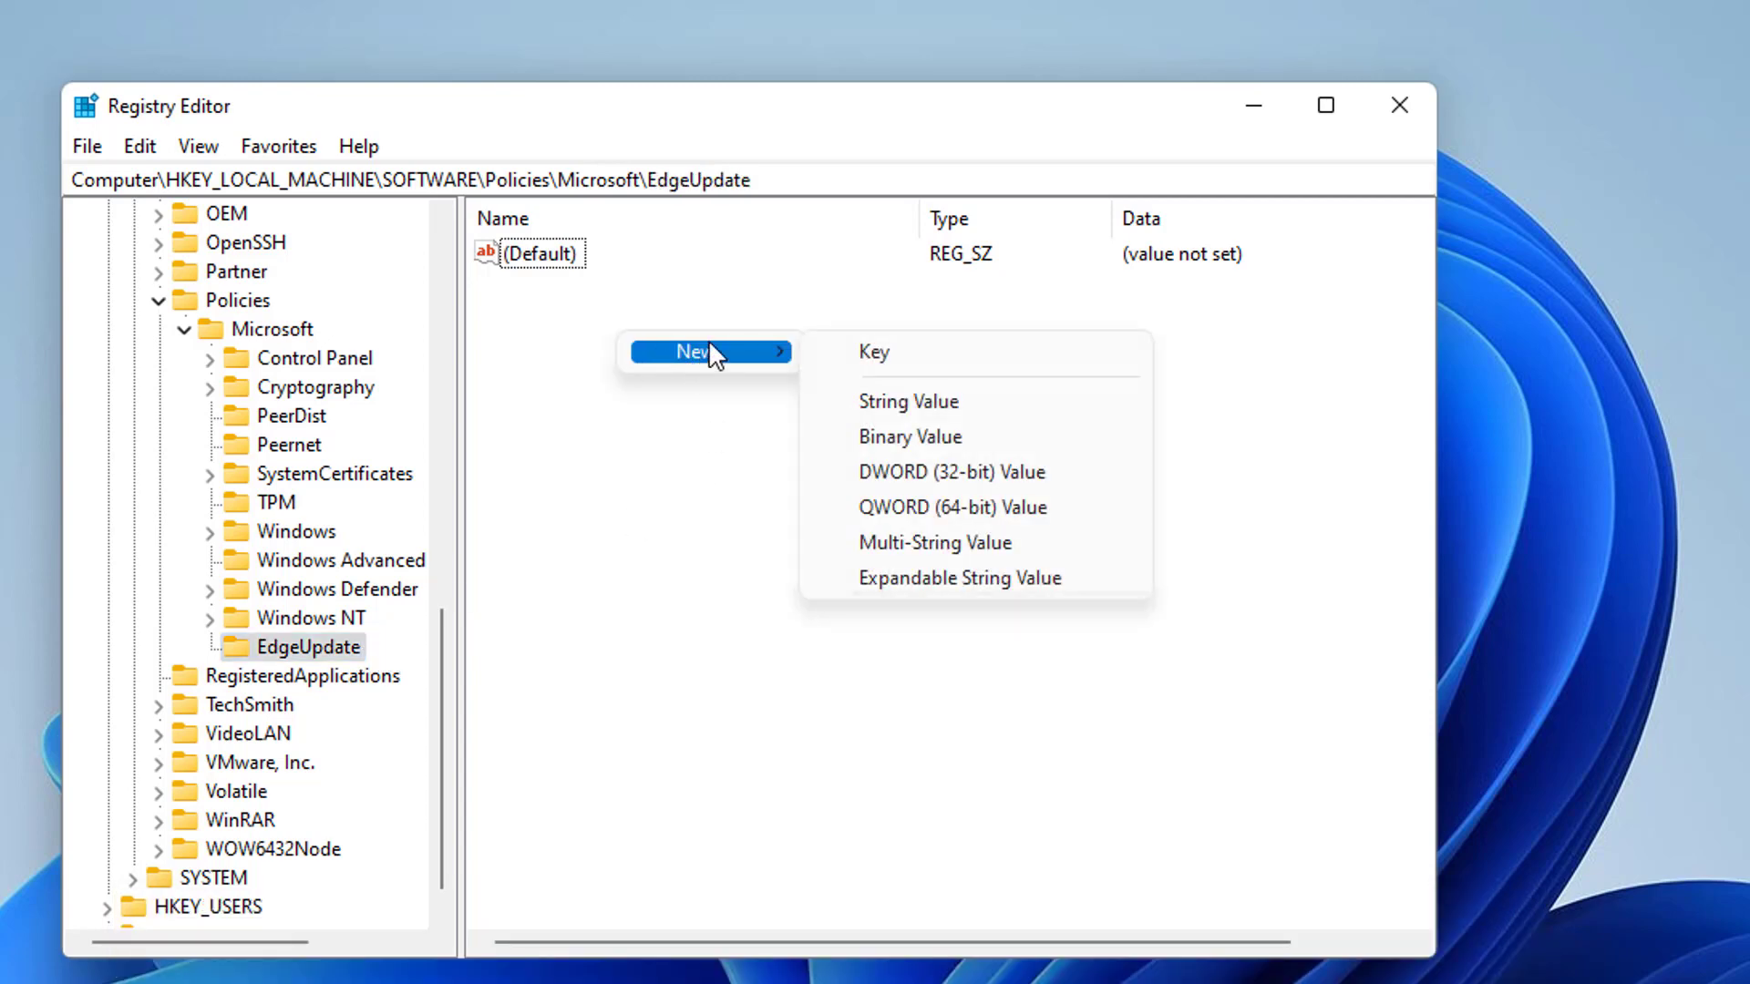
click(988, 481)
text(CreateDesktopShortcutDefault)
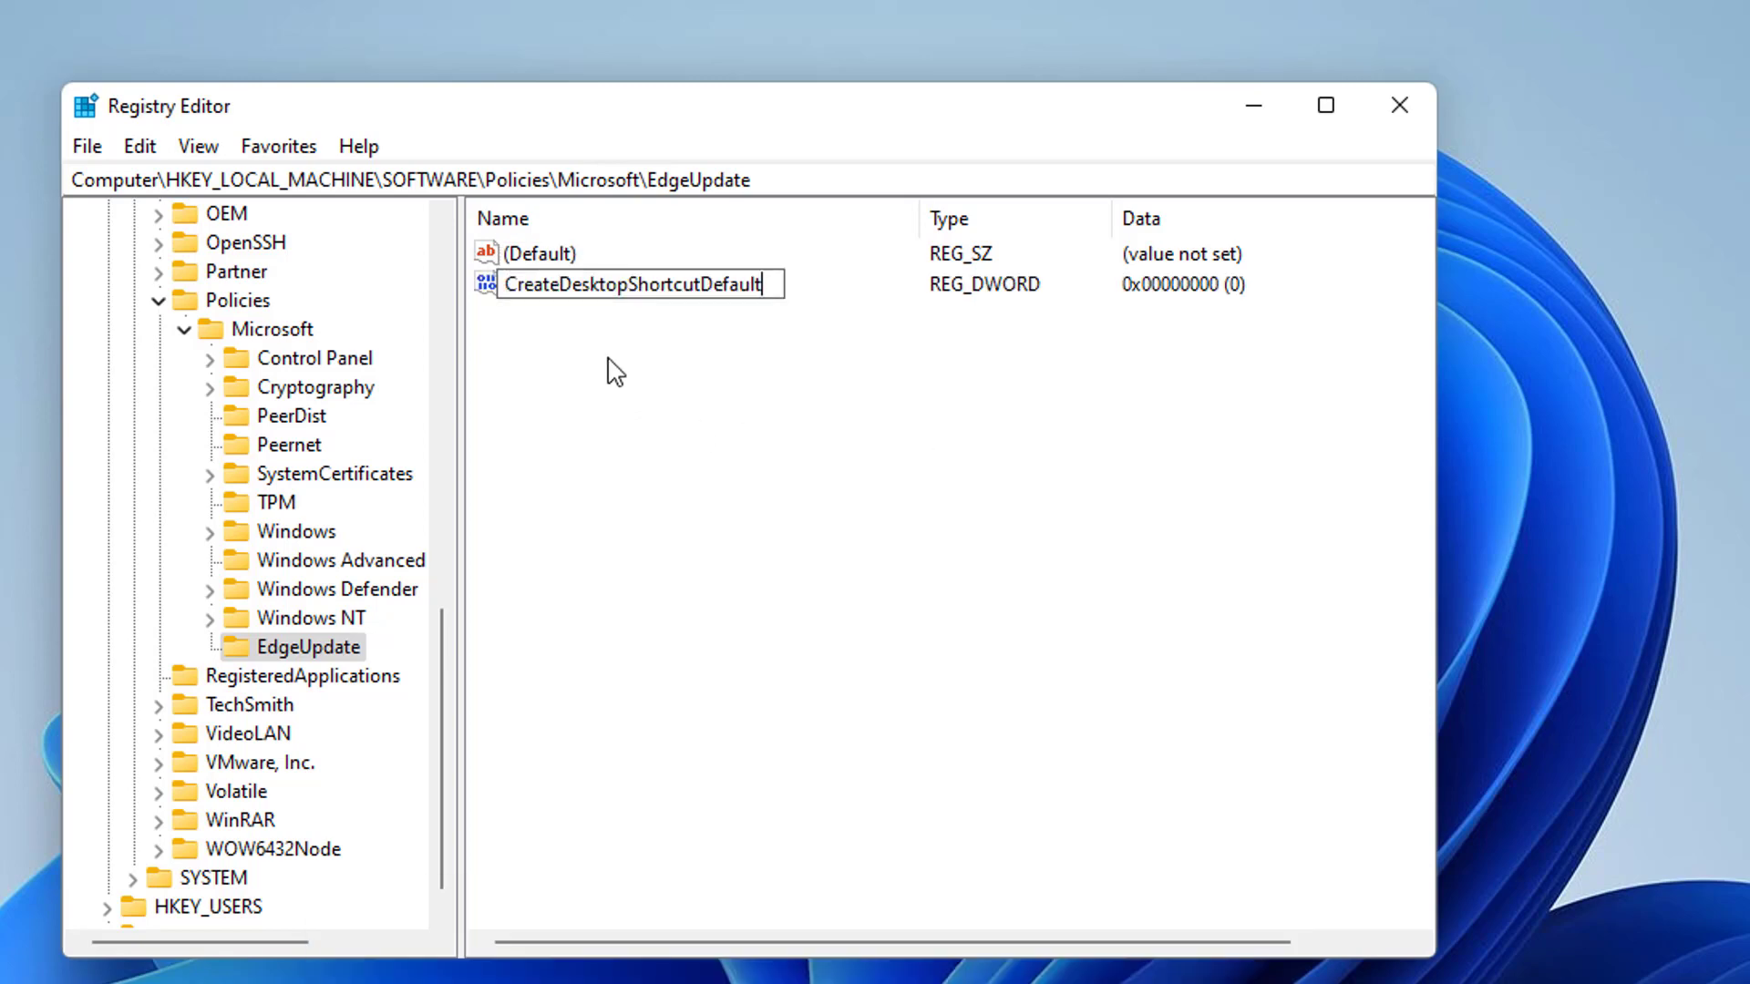
key(Return)
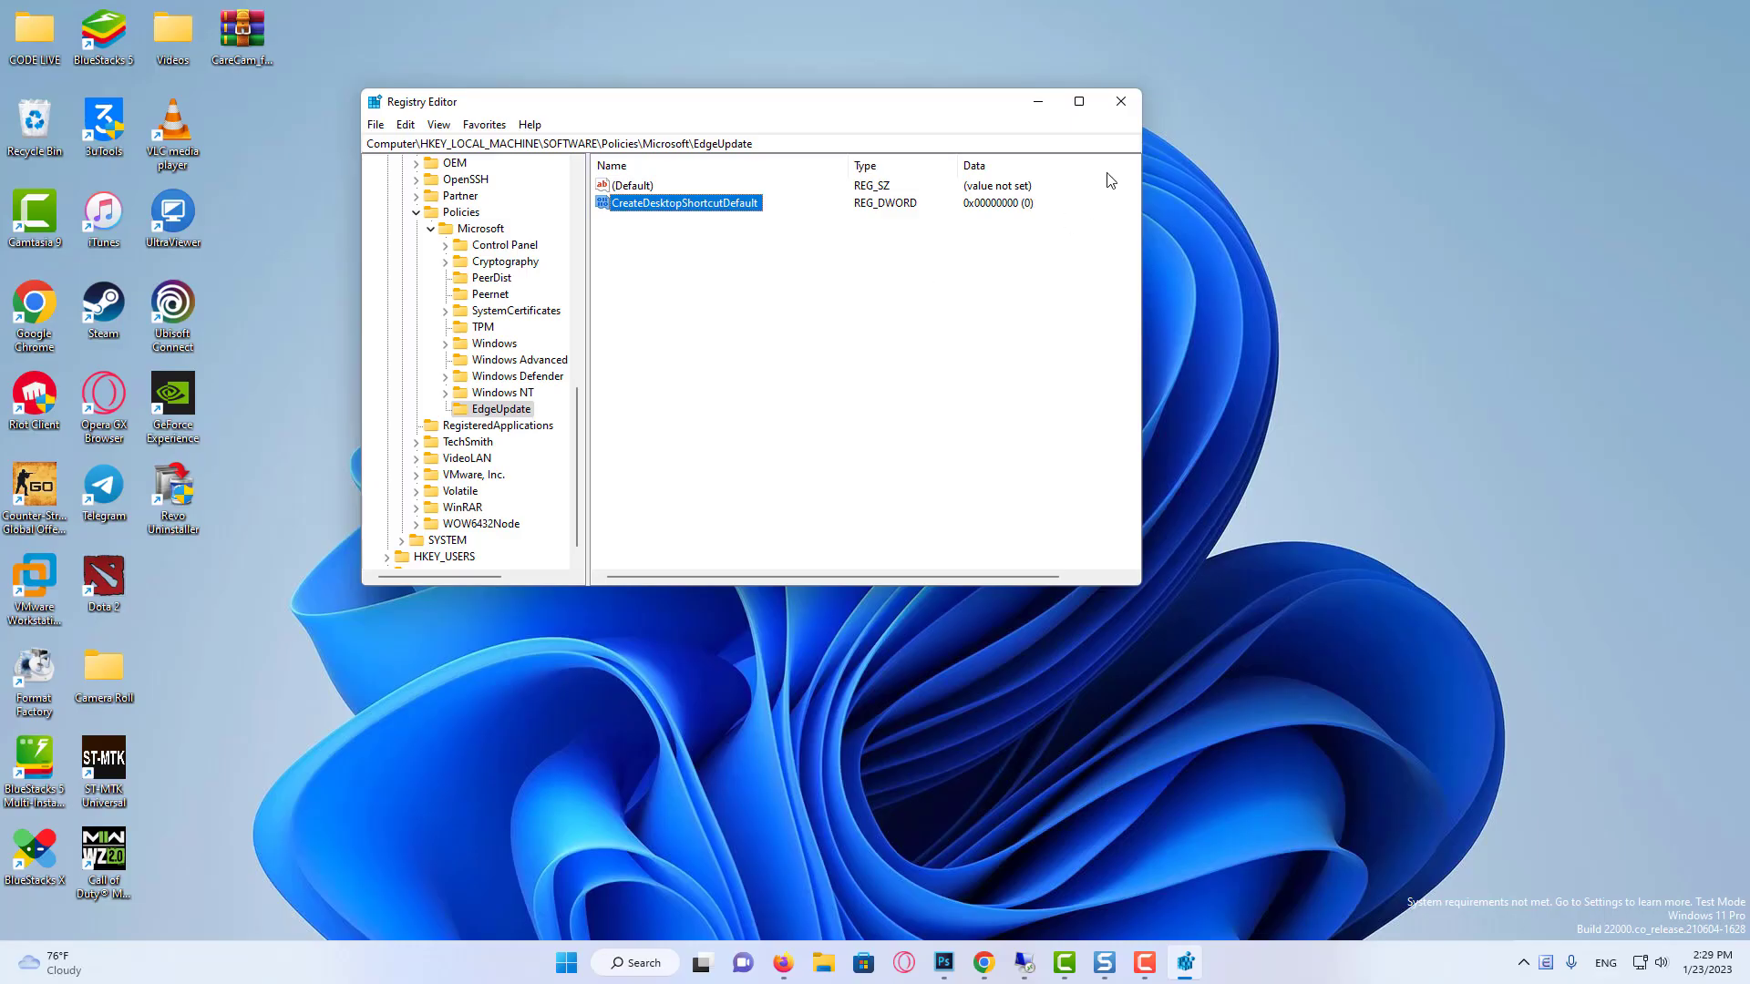
- Close the Registry Editor window to return to the empty desktop
click(1117, 102)
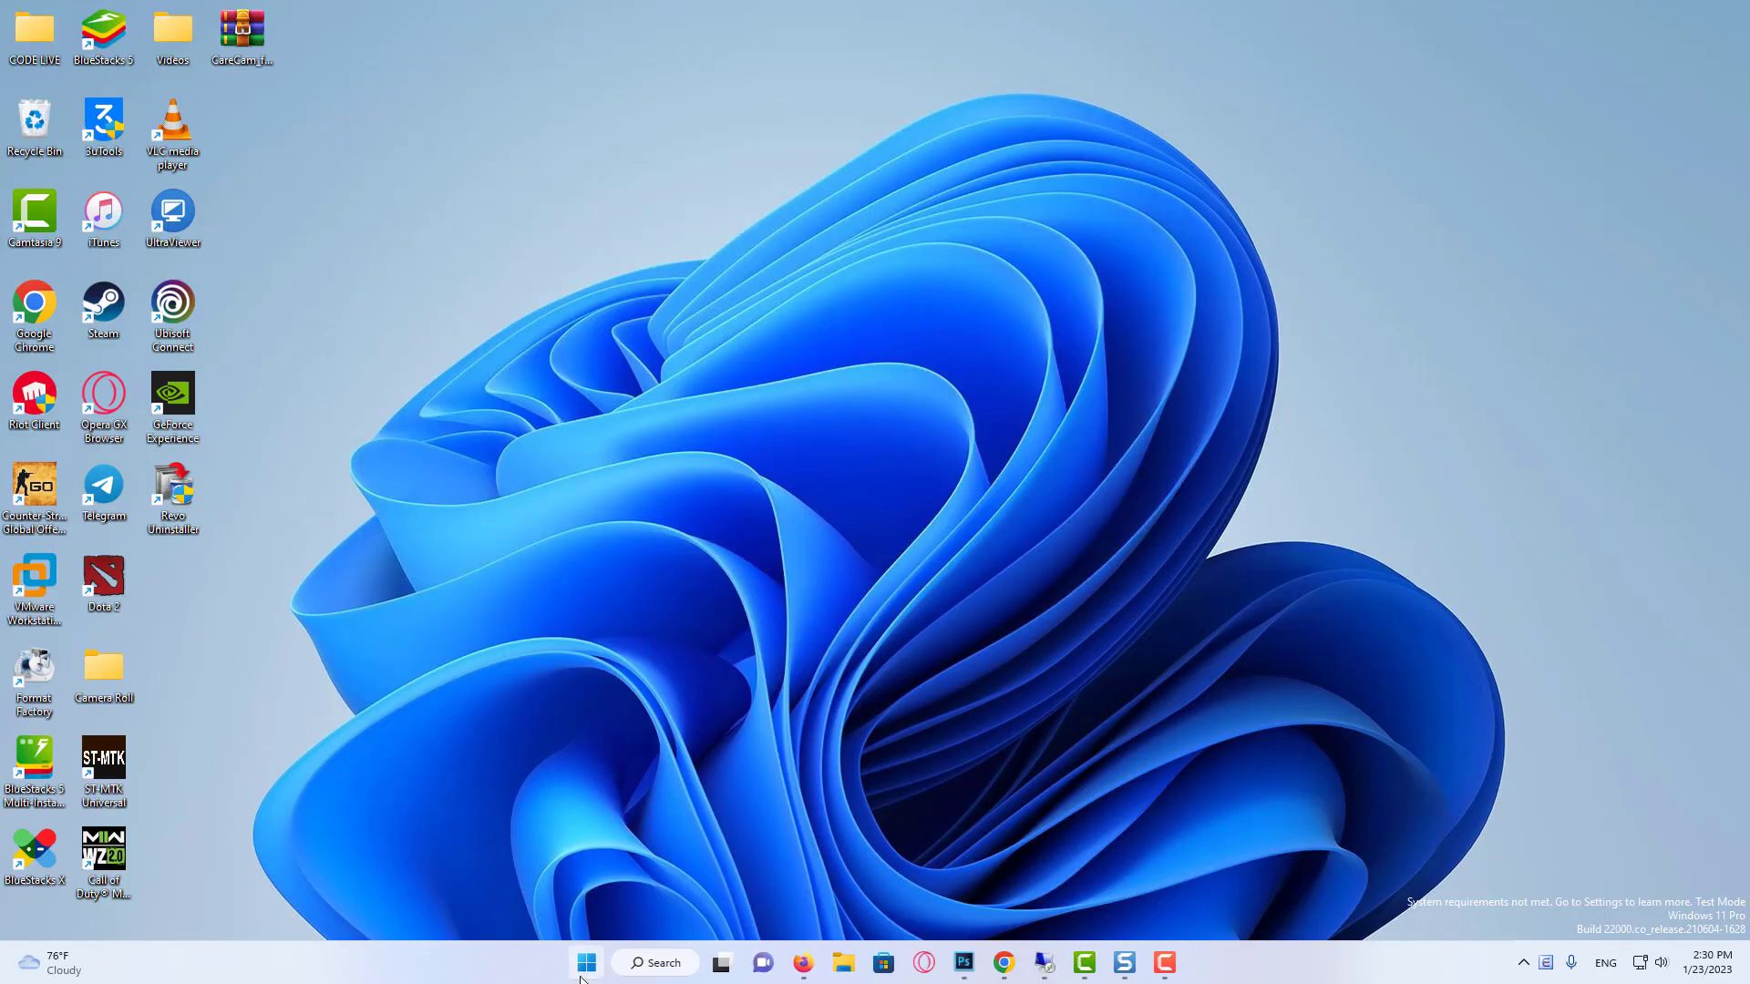